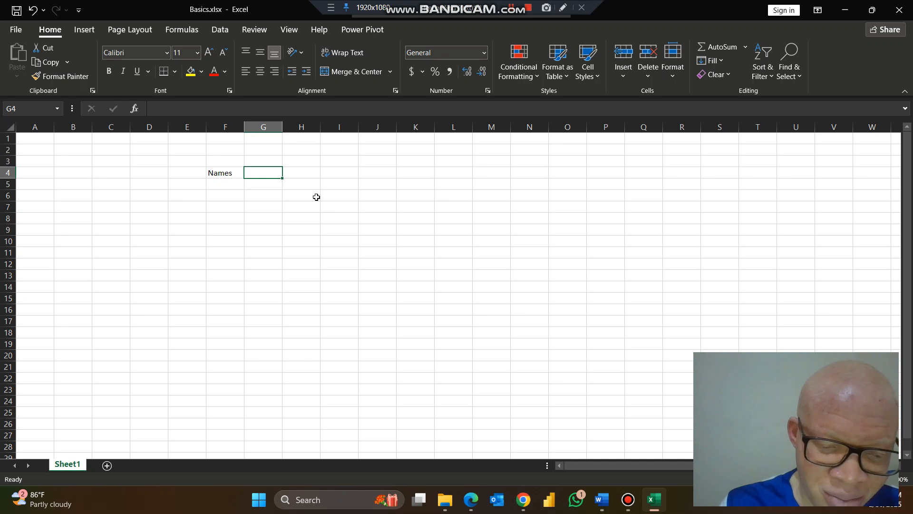
Add the column headings gender in G4 and Location in H4, beside the Names heading
{"action": "key", "text": "Tab"}
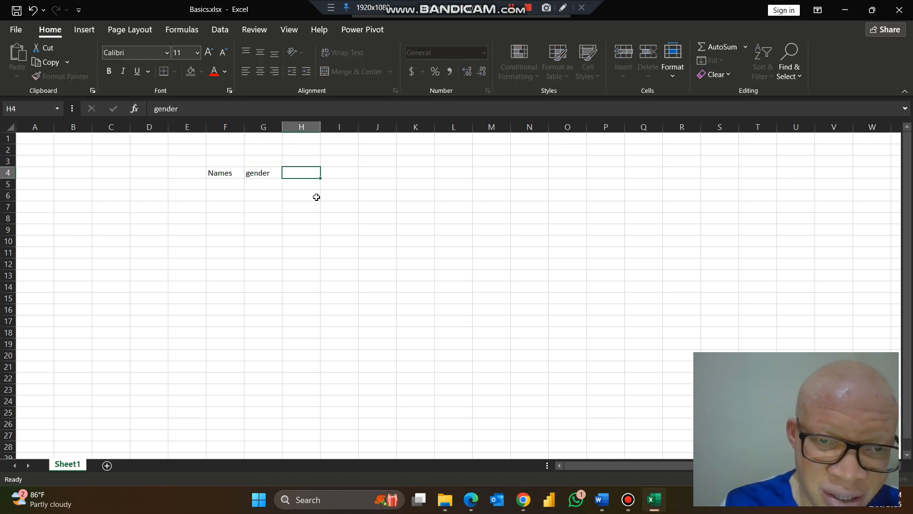
{"action": "type", "text": "Loca"}
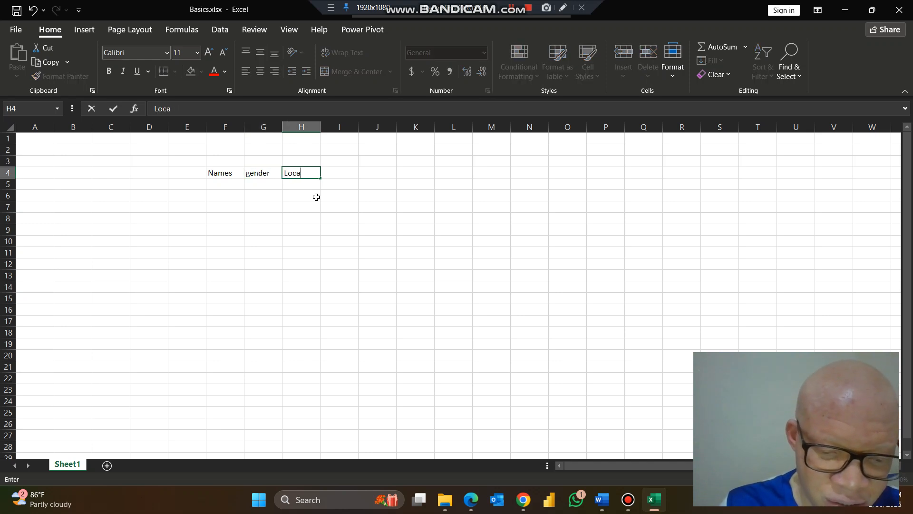
{"action": "type", "text": "tion"}
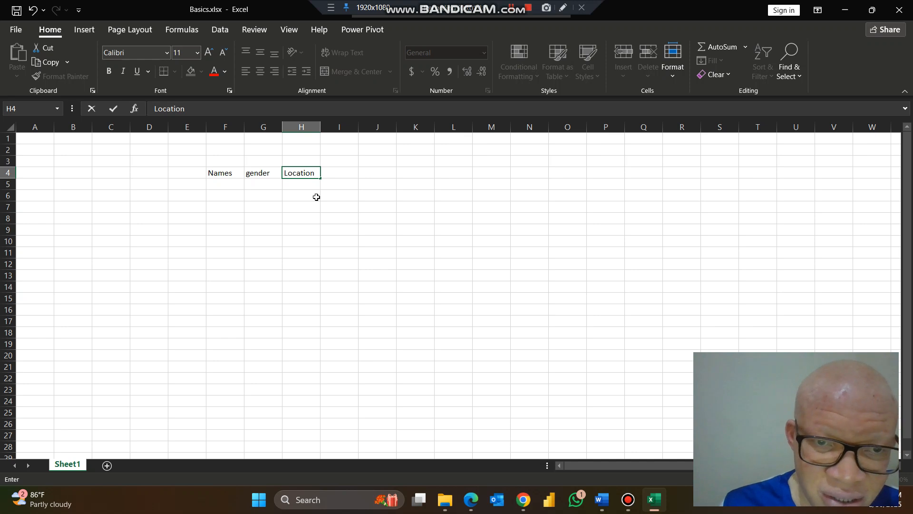
{"action": "key", "text": "Return"}
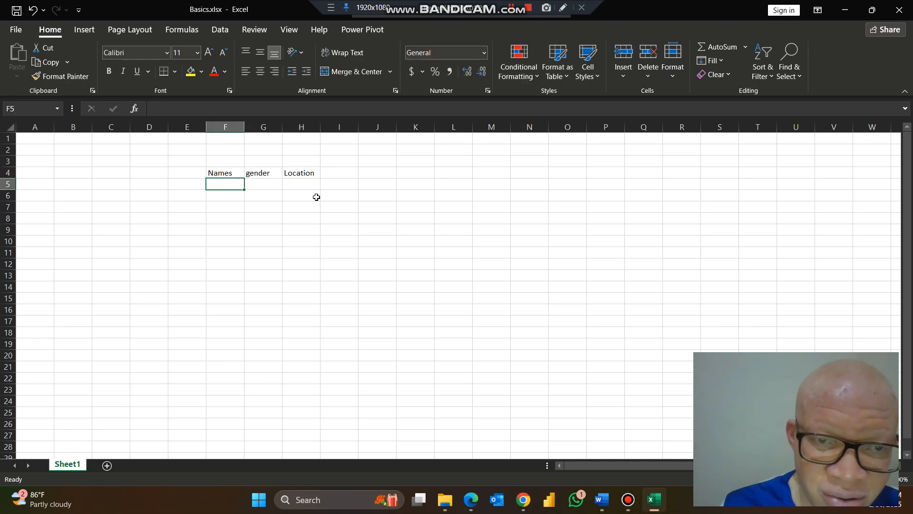
Correct the heading in G4 to the capitalised word Gender
{"action": "key", "text": "Up"}
{"action": "key", "text": "Right"}
{"action": "type", "text": "Gender"}
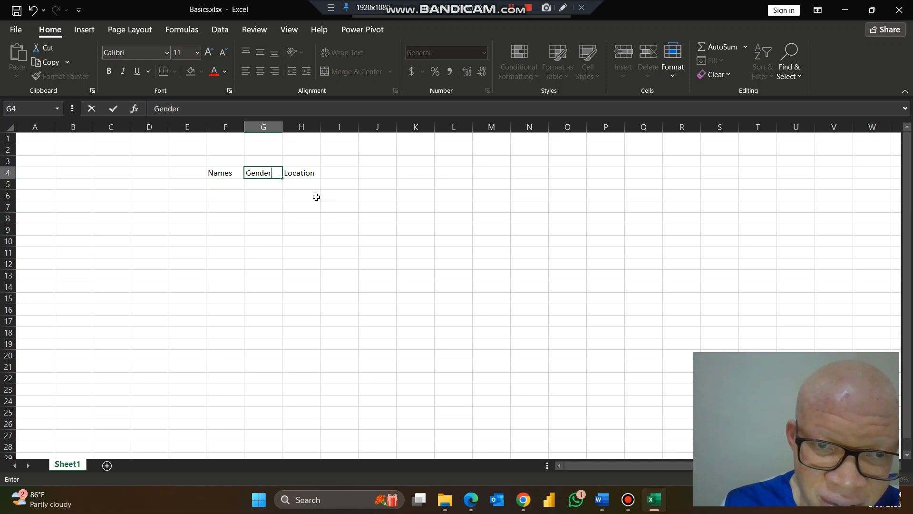
{"action": "key", "text": "Return"}
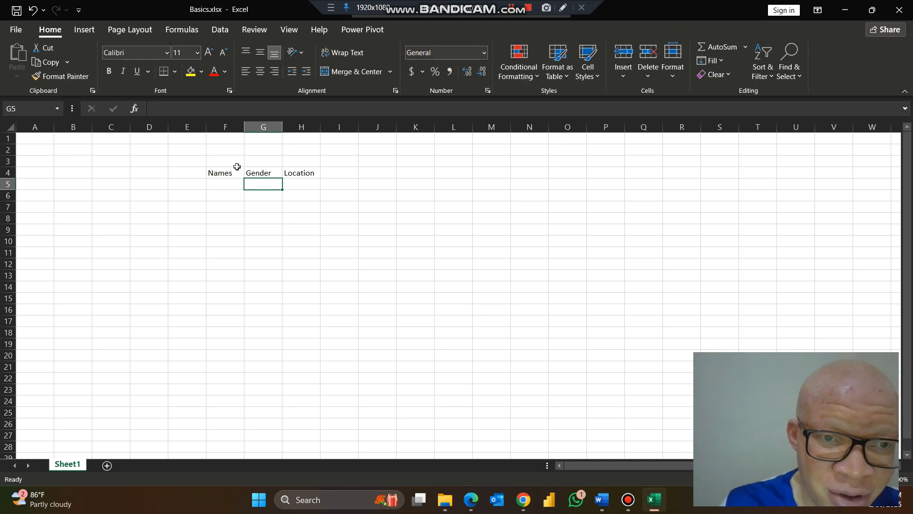
Enter the first three people's first names under the Names heading, in cells F5 to F7
{"action": "scroll", "coordinate": [225, 182], "scroll_direction": "up", "scroll_amount": 1, "text": "ctrl"}
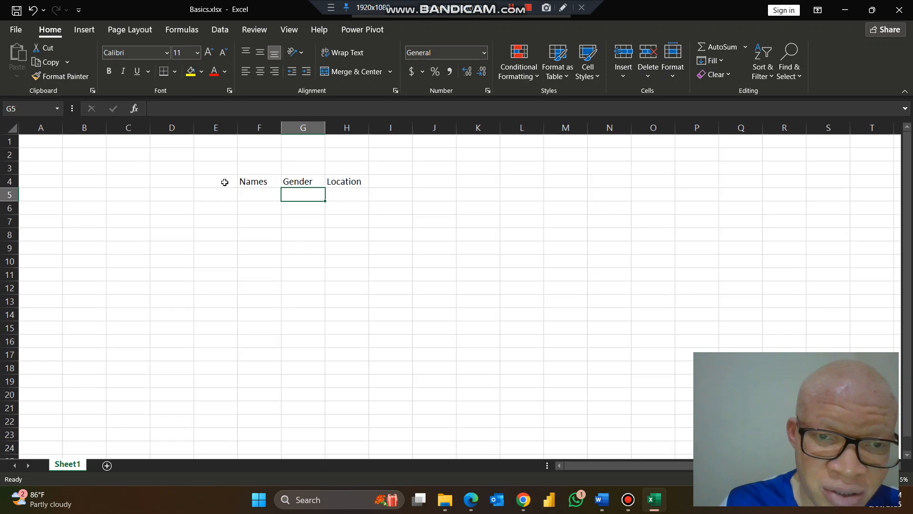
{"action": "scroll", "coordinate": [225, 183], "scroll_direction": "up", "scroll_amount": 2, "text": "ctrl"}
{"action": "scroll", "coordinate": [543, 196], "scroll_direction": "up", "scroll_amount": 2, "text": "ctrl"}
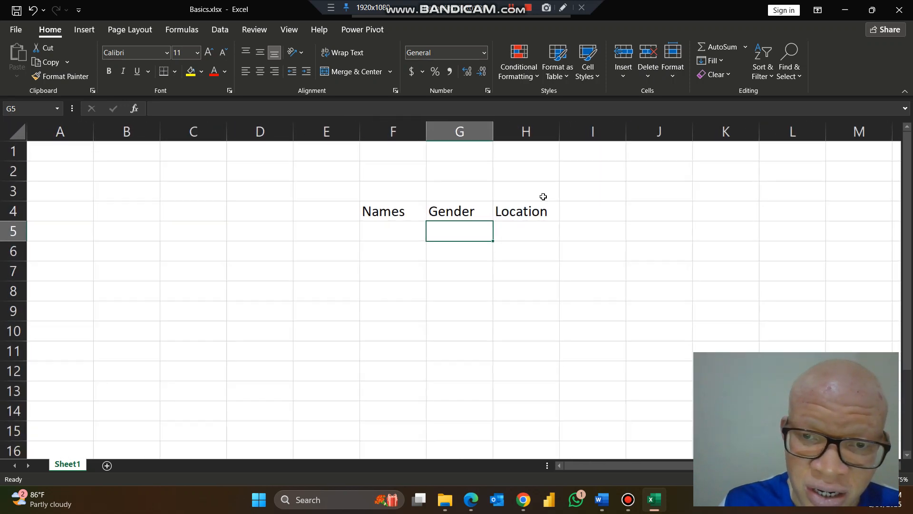
{"action": "left_click_drag", "start_coordinate": [594, 466], "coordinate": [626, 467]}
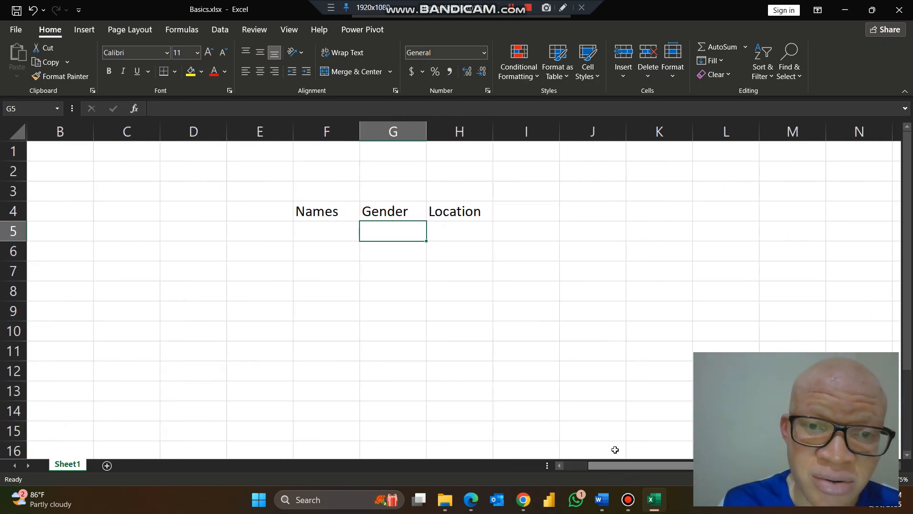
{"action": "left_click", "coordinate": [325, 232]}
{"action": "type", "text": "Abraham"}
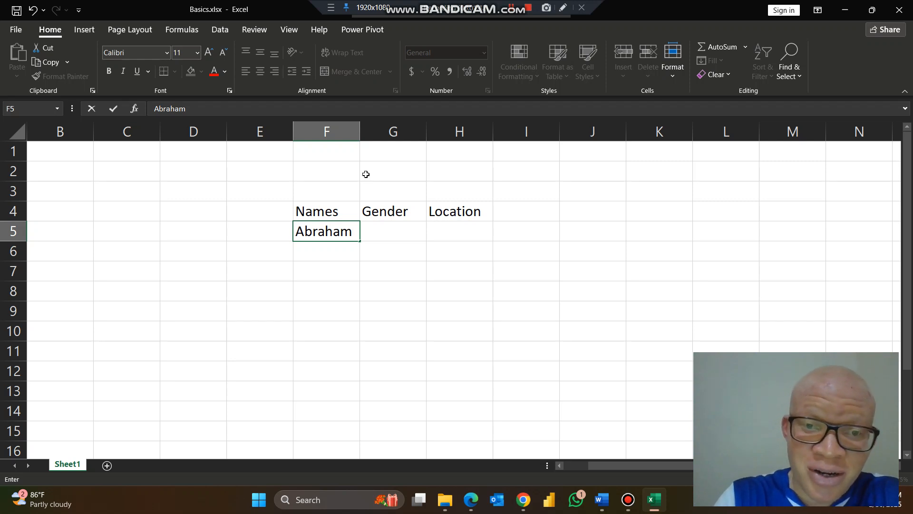
{"action": "key", "text": "Return"}
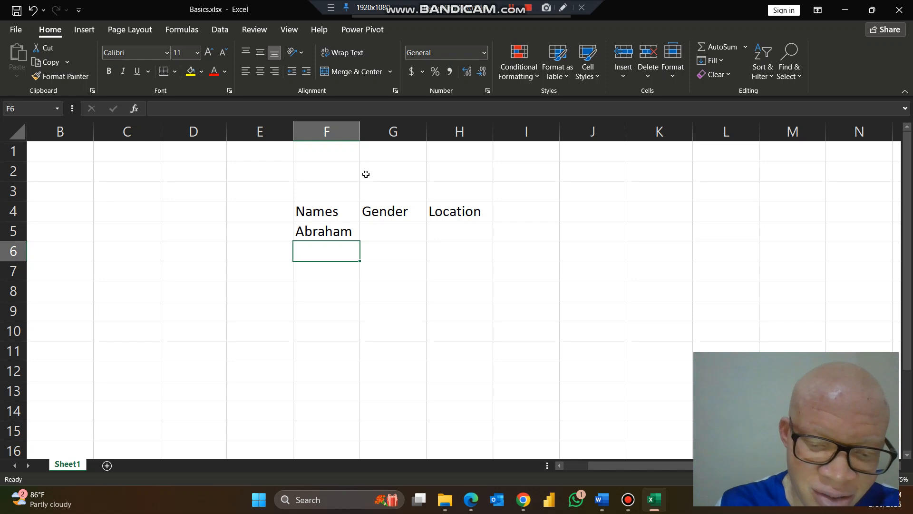
{"action": "type", "text": "Jacob"}
{"action": "key", "text": "Return"}
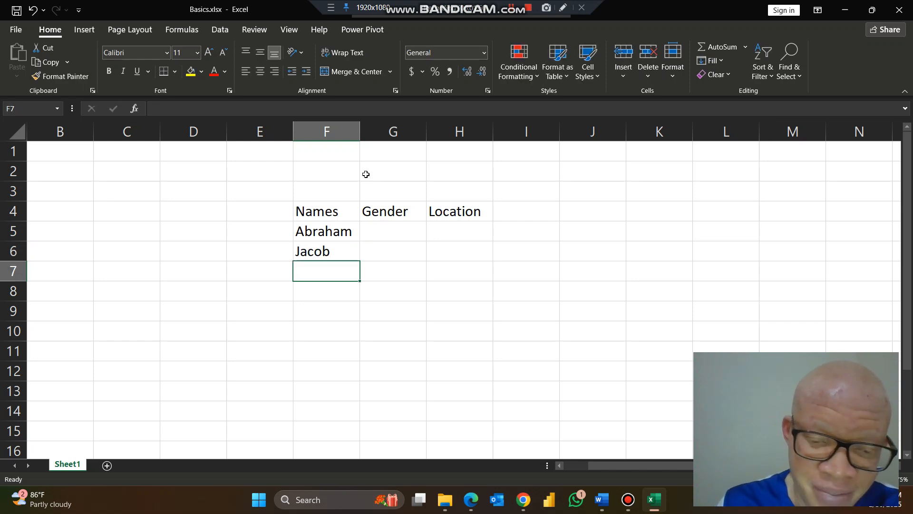
{"action": "type", "text": "Bassey"}
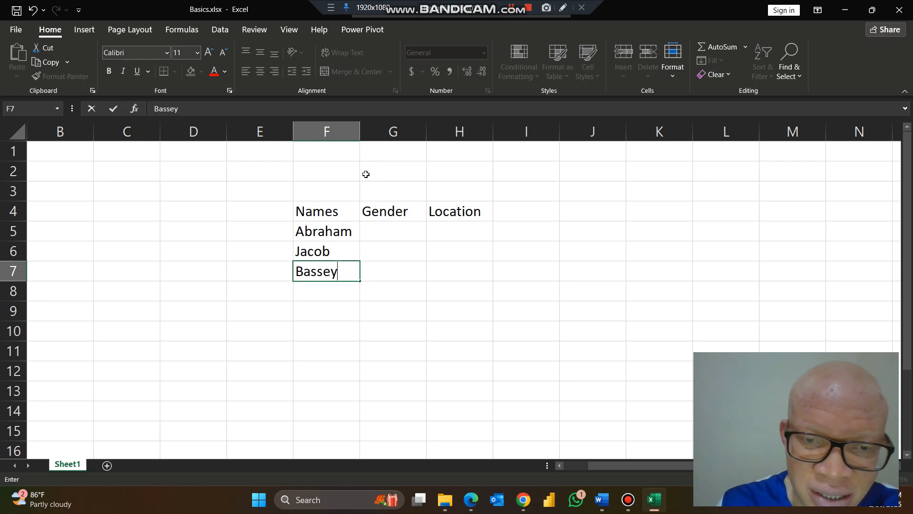
{"action": "key", "text": "Return"}
Continue the Names column with four more first names in cells F8 to F11
{"action": "type", "text": "Joe"}
{"action": "key", "text": "Return"}
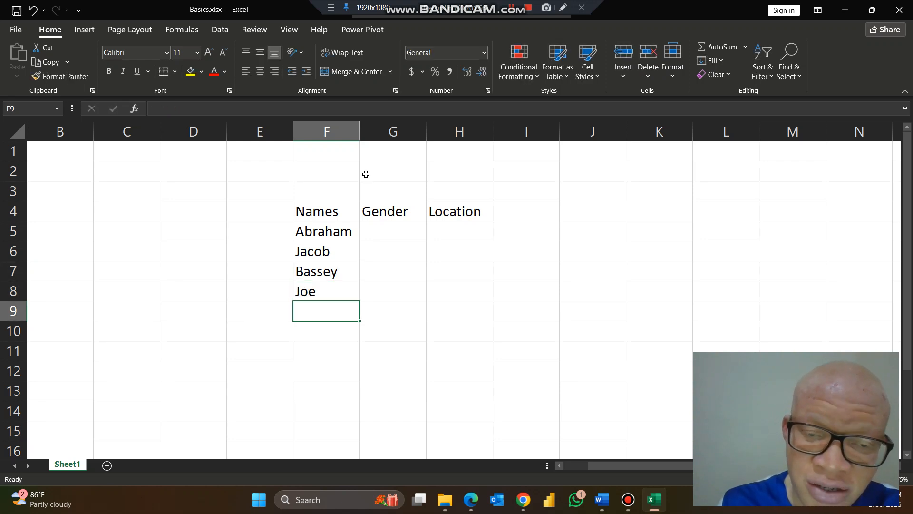
{"action": "type", "text": "Juli"}
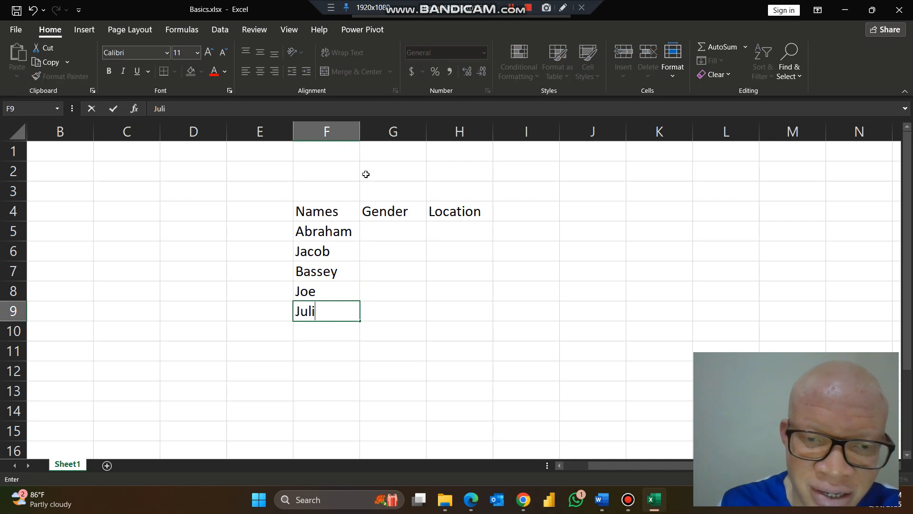
{"action": "key", "text": "Return"}
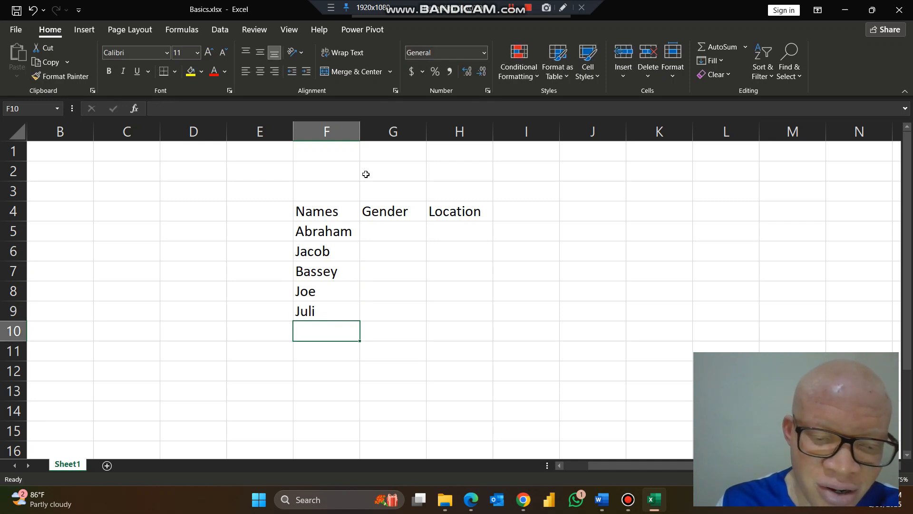
{"action": "type", "text": "Winner"}
{"action": "key", "text": "Return"}
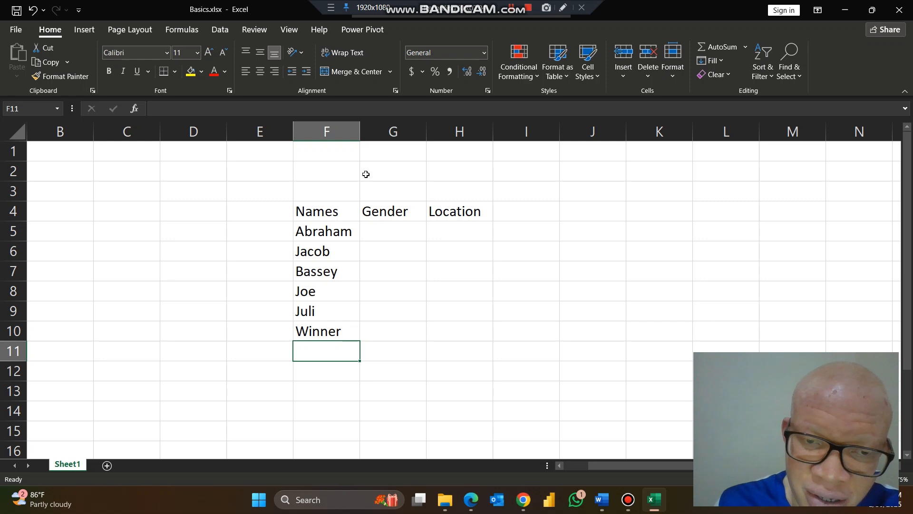
{"action": "type", "text": "Josh"}
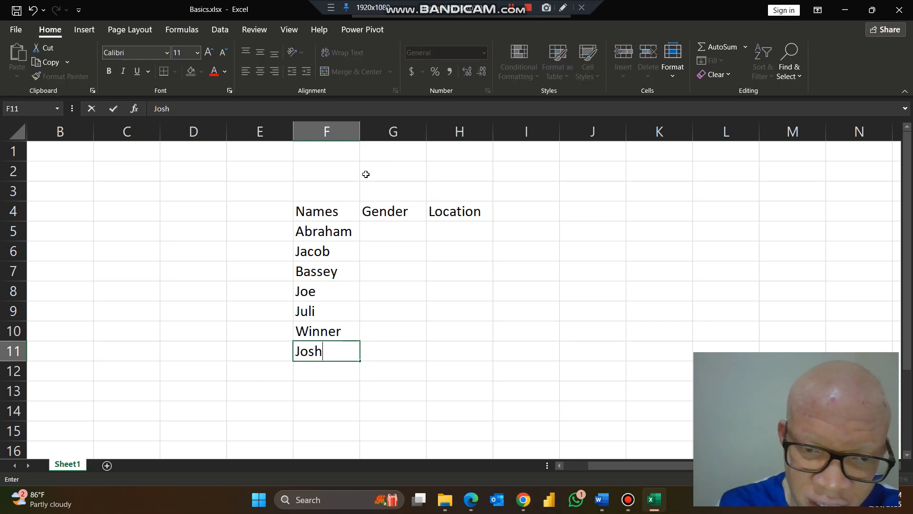
{"action": "key", "text": "Return"}
Add the column heading SN in E4, in front of the Names heading
{"action": "left_click", "coordinate": [254, 210]}
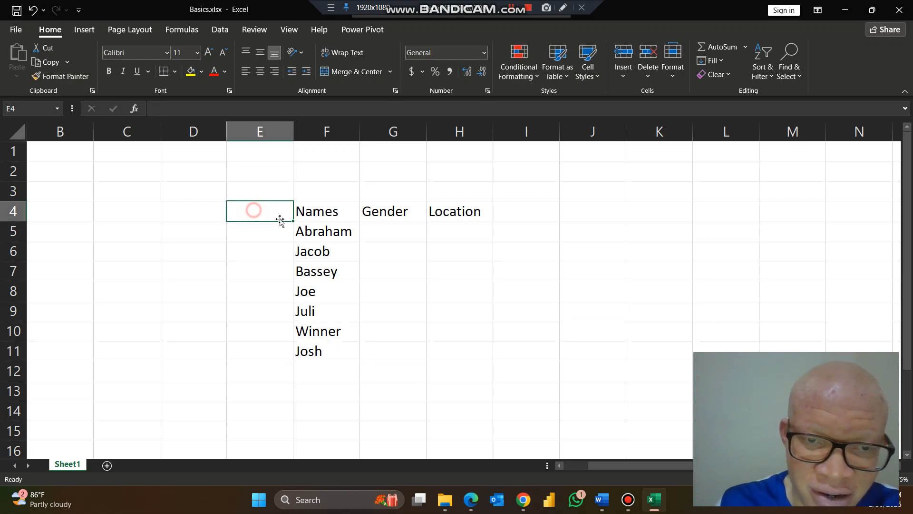
{"action": "type", "text": "Sn"}
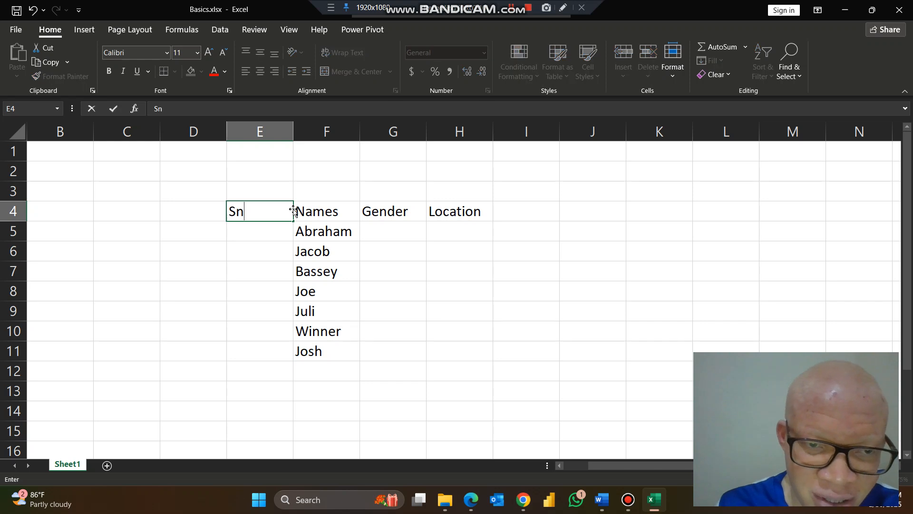
{"action": "key", "text": "BackSpace"}
{"action": "type", "text": "N"}
{"action": "key", "text": "Return"}
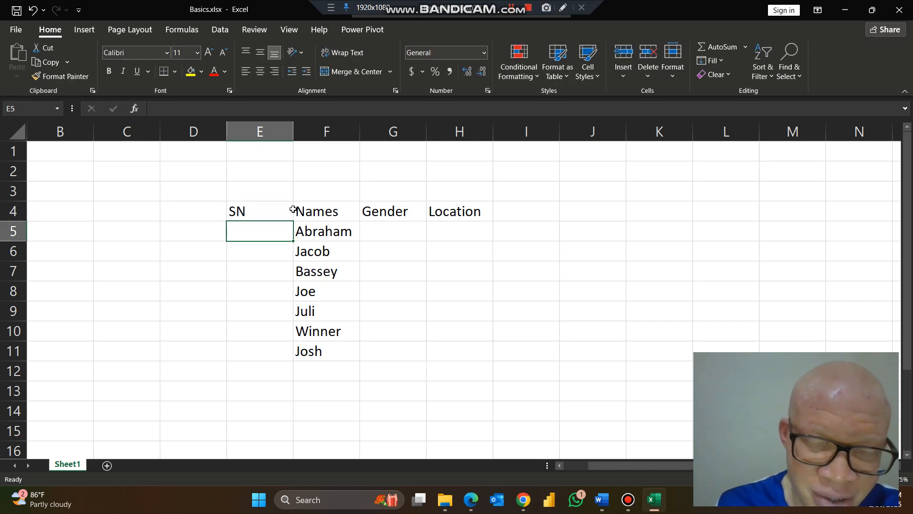
Enter 1, 2 and 3 in E5 to E7 and autofill the number series down to 7 in E11
{"action": "type", "text": "1"}
{"action": "key", "text": "Return"}
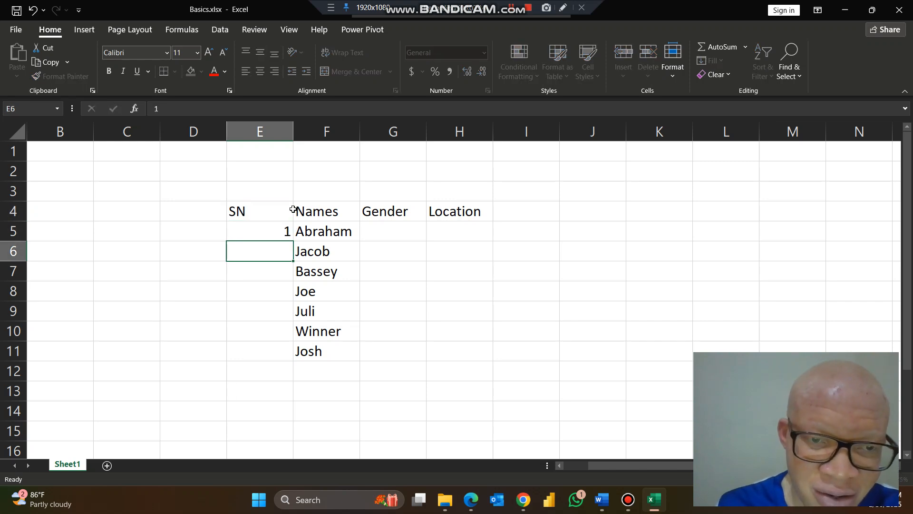
{"action": "type", "text": "2"}
{"action": "key", "text": "Return"}
{"action": "type", "text": "3"}
{"action": "key", "text": "Return"}
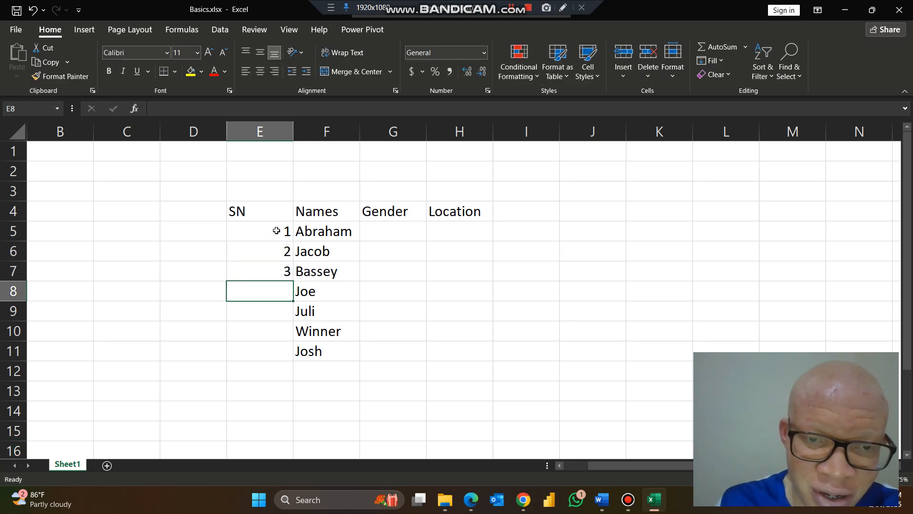
{"action": "left_click_drag", "start_coordinate": [276, 233], "coordinate": [274, 278]}
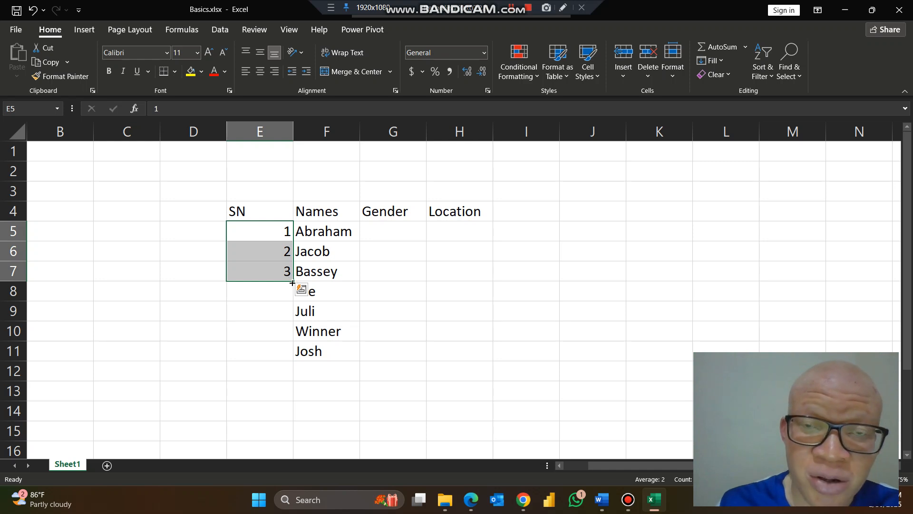
{"action": "double_click", "coordinate": [292, 283]}
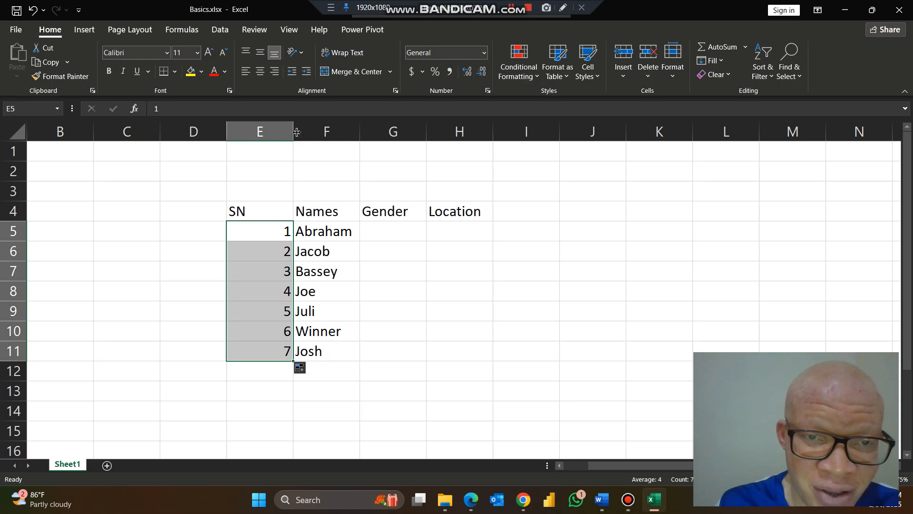
Fill in Male as the gender for the first four people, in cells G5 to G8
{"action": "left_click", "coordinate": [397, 231]}
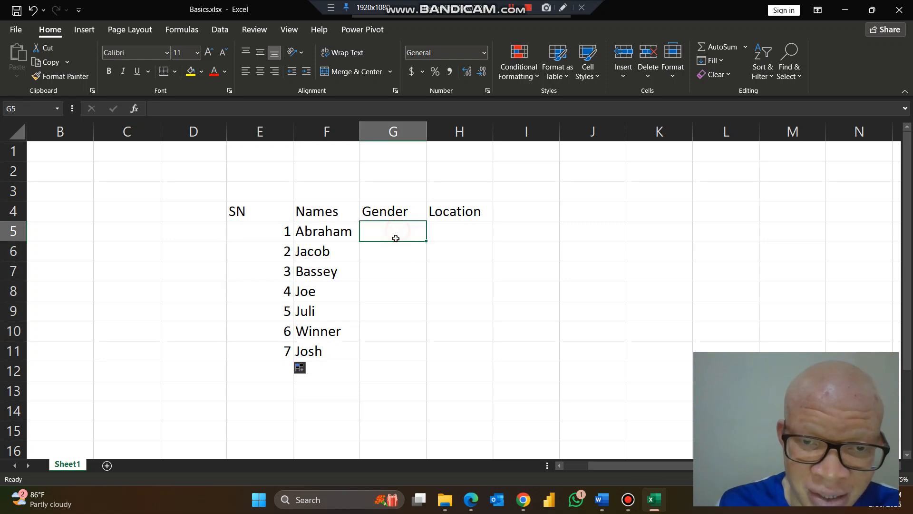
{"action": "type", "text": "Ma"}
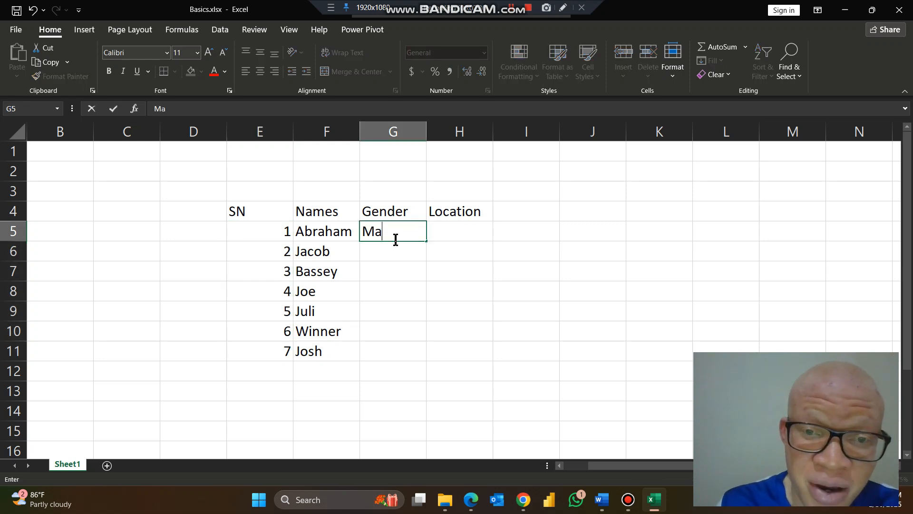
{"action": "type", "text": "le"}
{"action": "key", "text": "Return"}
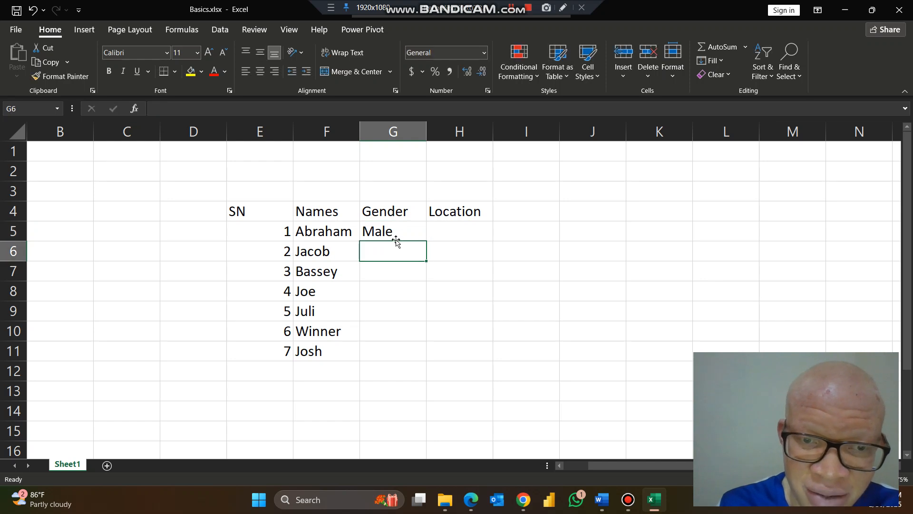
{"action": "type", "text": "Male"}
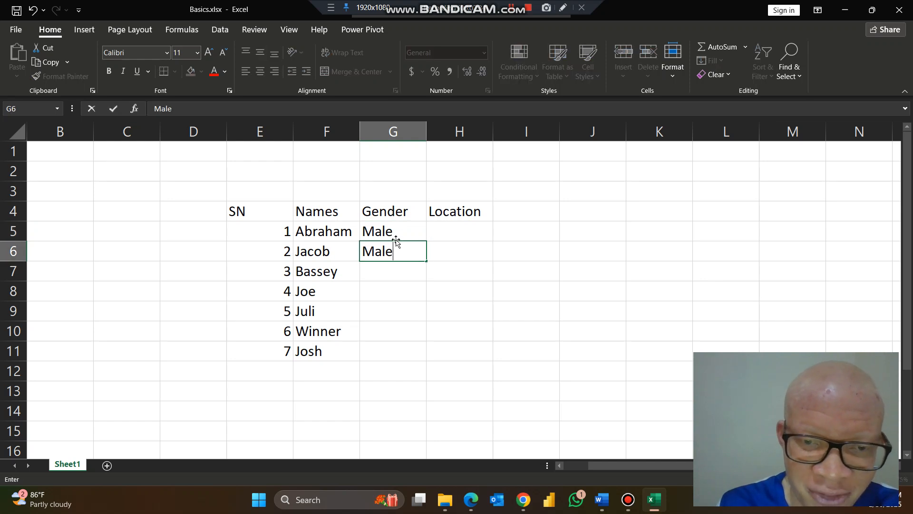
{"action": "key", "text": "Return"}
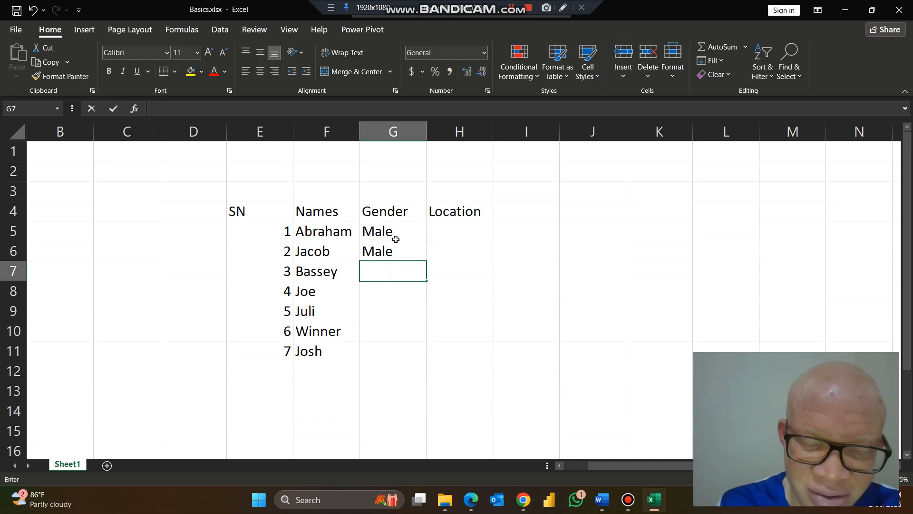
{"action": "type", "text": "Male"}
{"action": "key", "text": "Return"}
{"action": "type", "text": "Ma"}
{"action": "key", "text": "Return"}
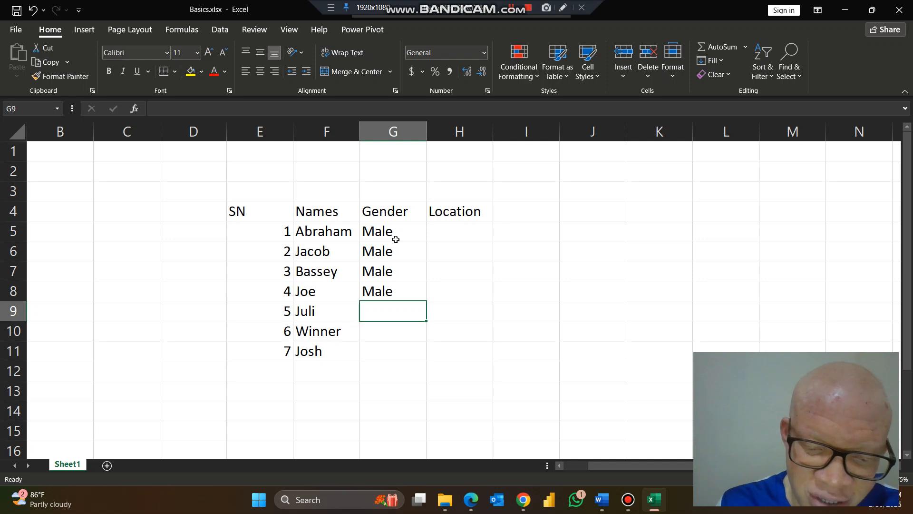
Enter Female in G9 and Male in G10 and G11 to complete the Gender column
{"action": "type", "text": "Female"}
{"action": "key", "text": "Return"}
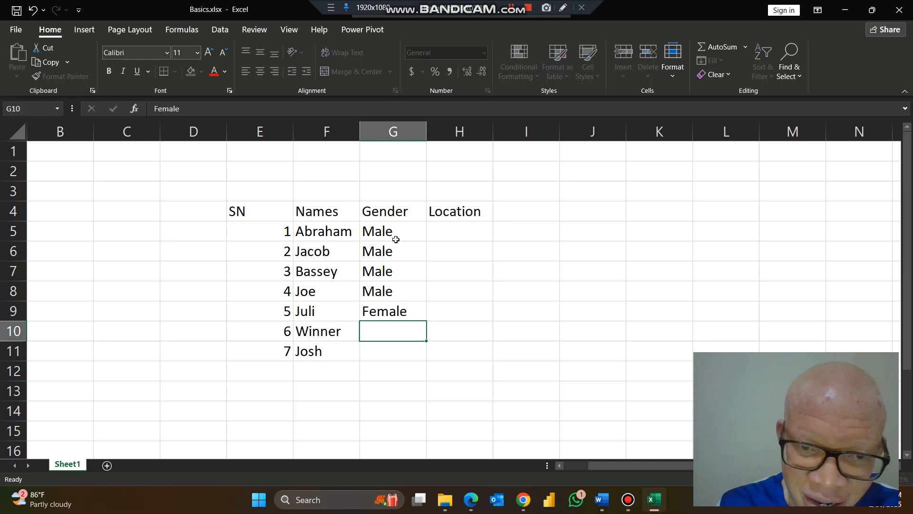
{"action": "type", "text": "M"}
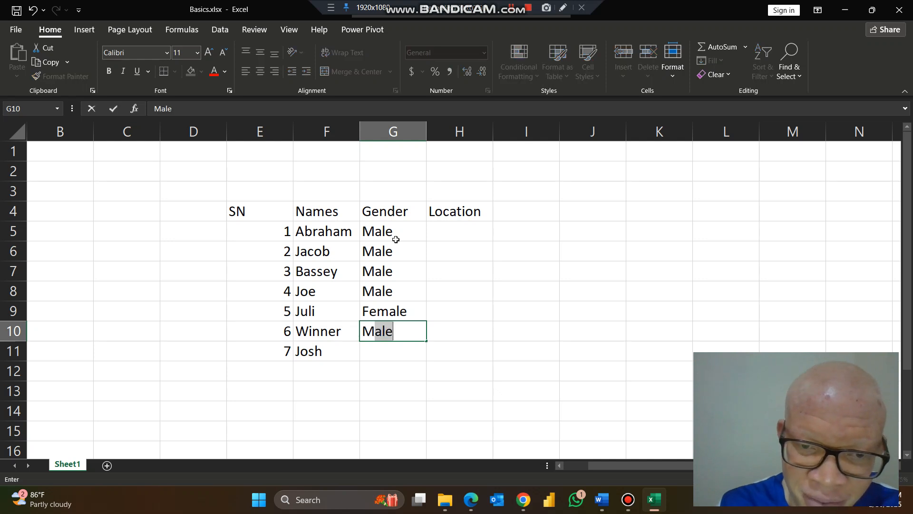
{"action": "key", "text": "Return"}
{"action": "type", "text": "M"}
{"action": "key", "text": "Return"}
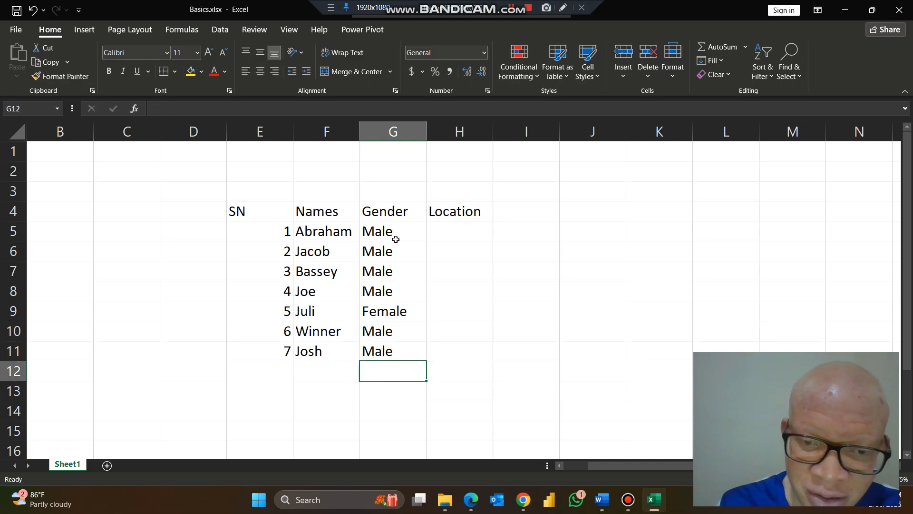
Add two more people's first names below the existing list, in cells F12 and F13
{"action": "left_click", "coordinate": [315, 371]}
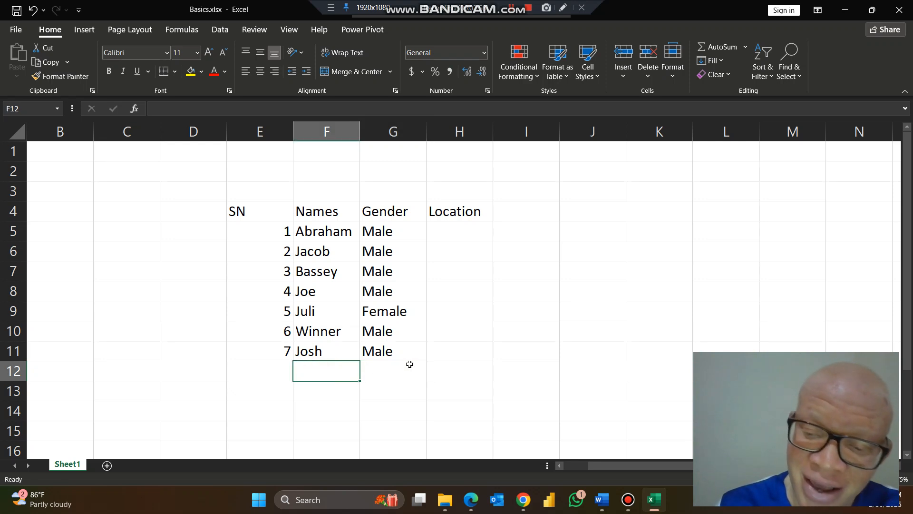
{"action": "type", "text": "Lucy"}
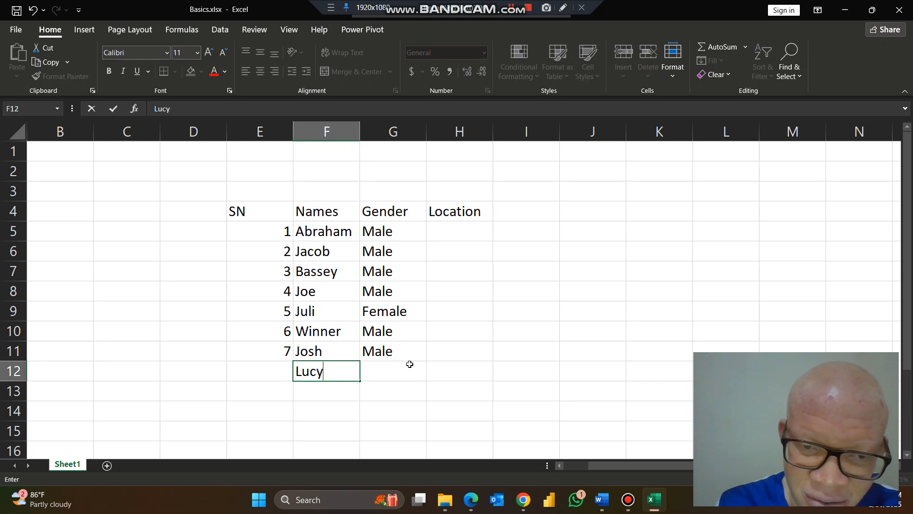
{"action": "key", "text": "Return"}
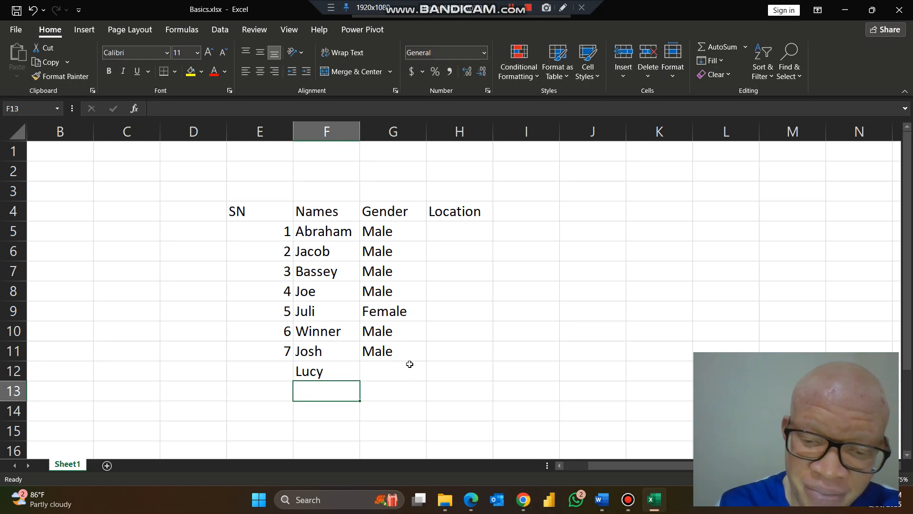
{"action": "type", "text": "Mary"}
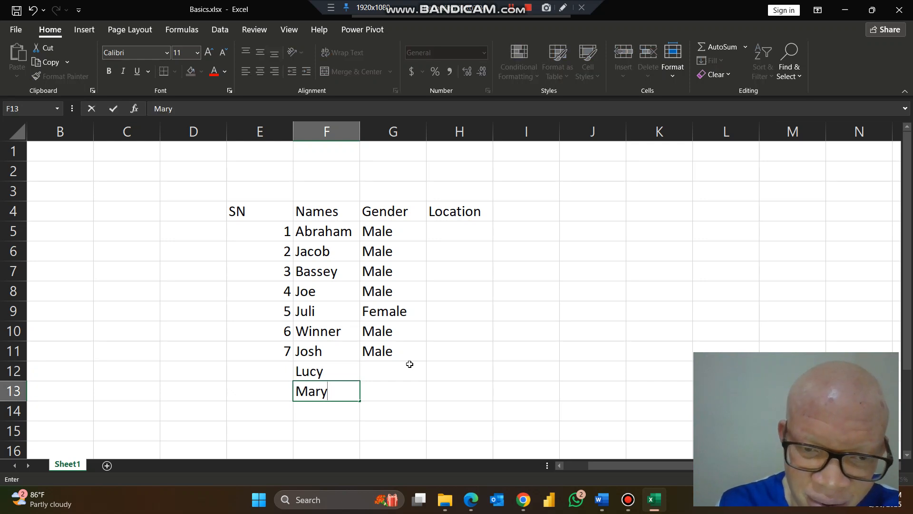
{"action": "key", "text": "Return"}
{"action": "type", "text": "And"}
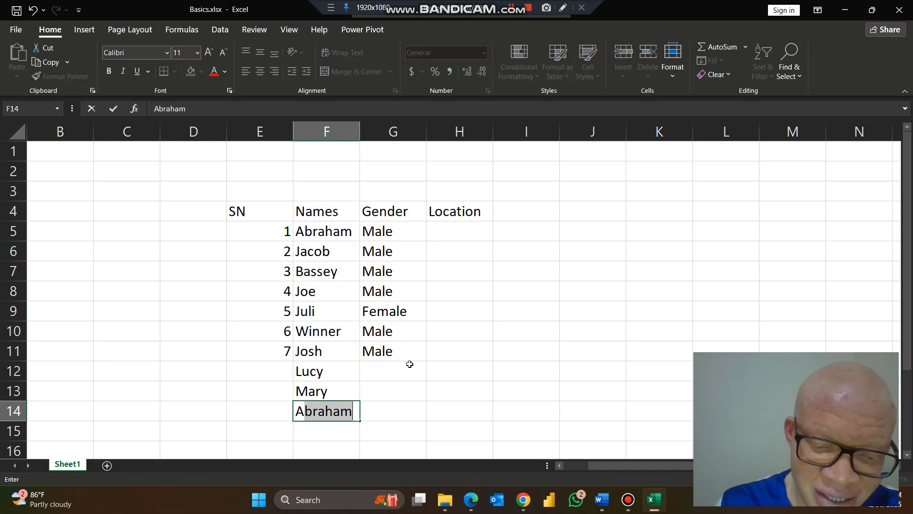
{"action": "key", "text": "BackSpace"}
{"action": "key", "text": "BackSpace"}
{"action": "key", "text": "BackSpace"}
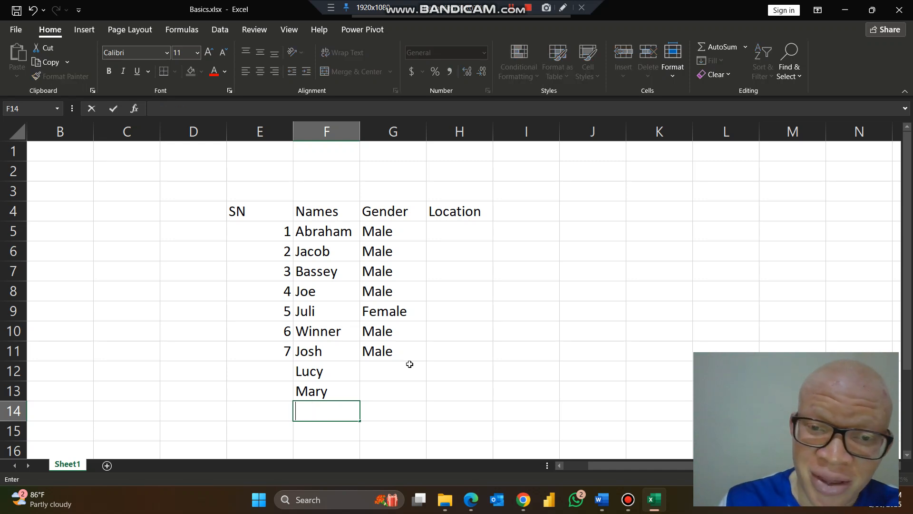
Enter two further first names in F14 and F15 to extend the Names column
{"action": "type", "text": "Presh"}
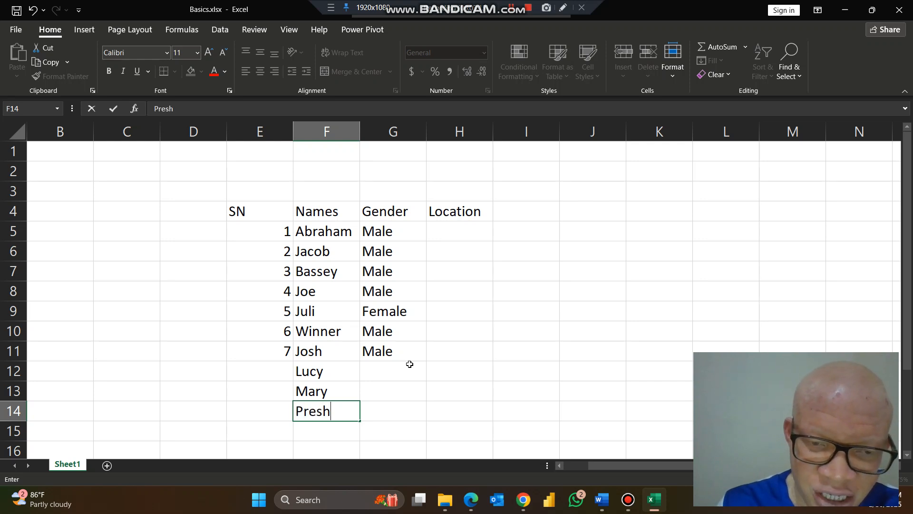
{"action": "key", "text": "Return"}
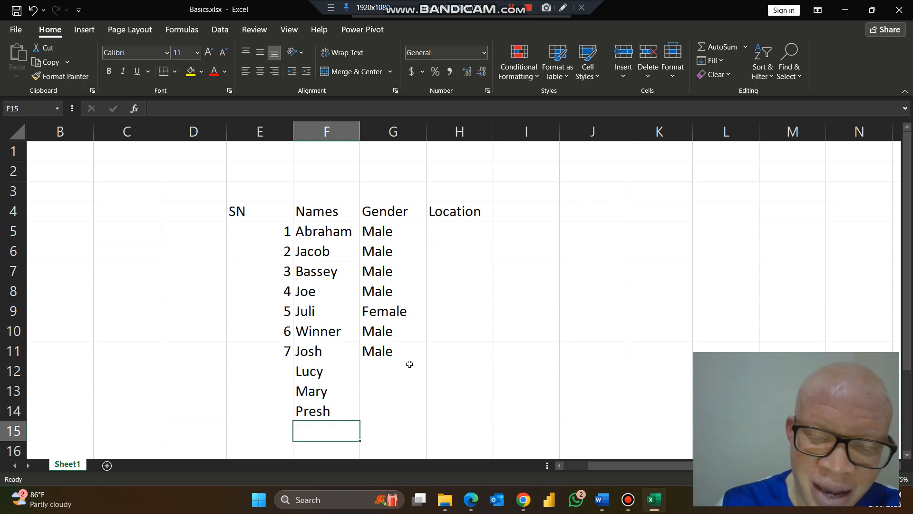
{"action": "type", "text": "Bless"}
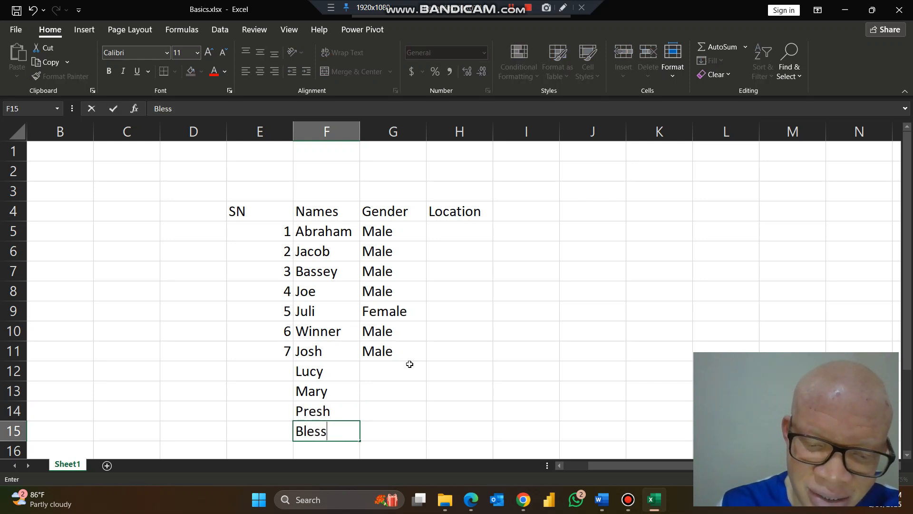
{"action": "type", "text": "ing"}
{"action": "key", "text": "Return"}
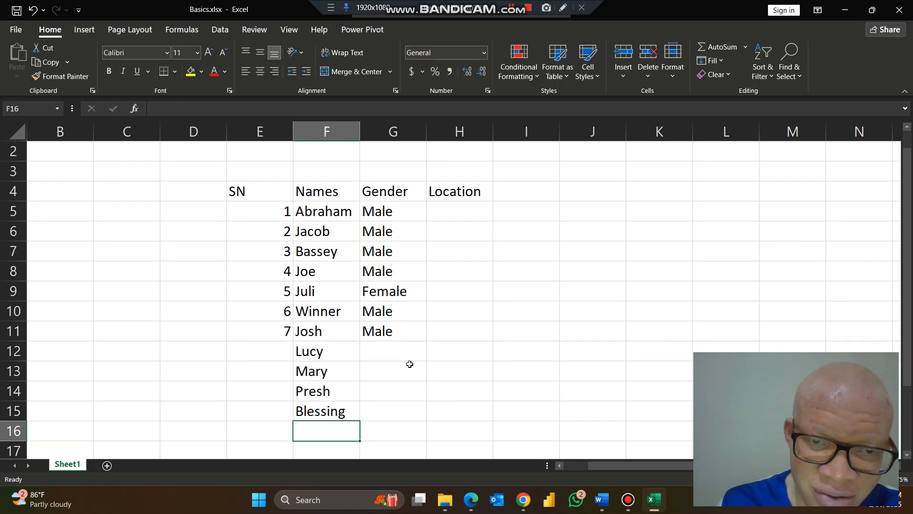
Autofill the SN series from 6 and 7 in E10:E11 down to 11 in E15
{"action": "left_click_drag", "start_coordinate": [257, 225], "coordinate": [244, 324]}
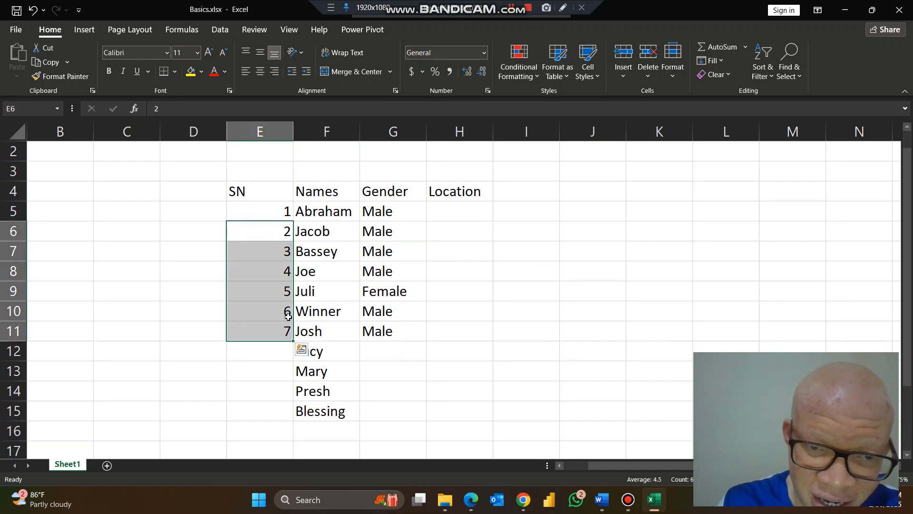
{"action": "left_click_drag", "start_coordinate": [266, 306], "coordinate": [260, 328]}
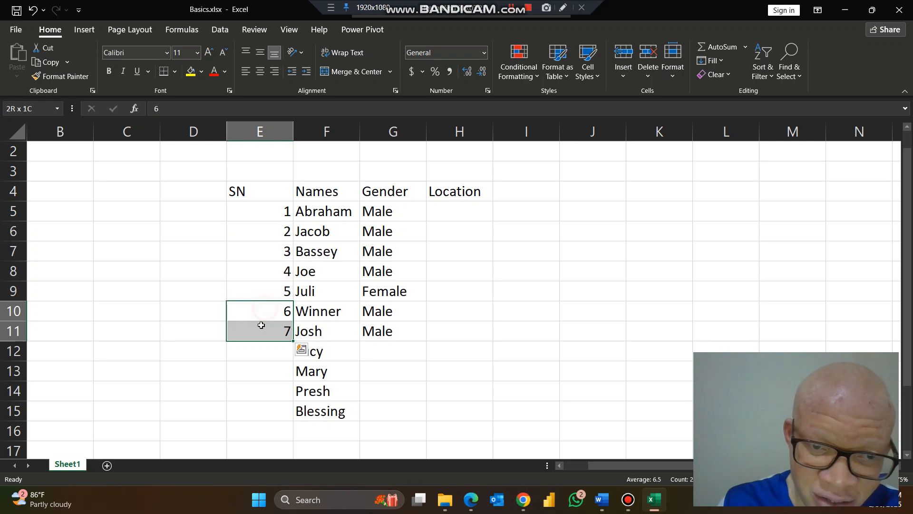
{"action": "double_click", "coordinate": [291, 342]}
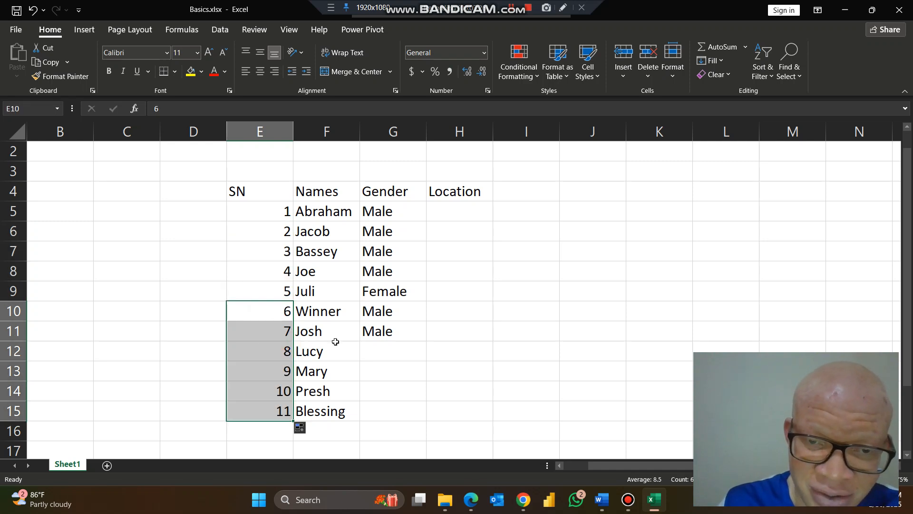
Fill in Female as the gender for the four added people, in cells G12 to G15
{"action": "left_click", "coordinate": [382, 345]}
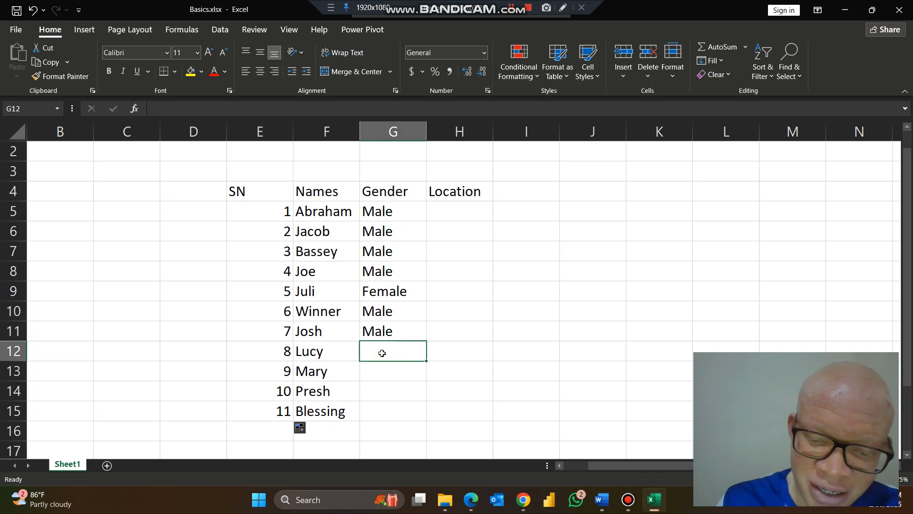
{"action": "type", "text": "Female"}
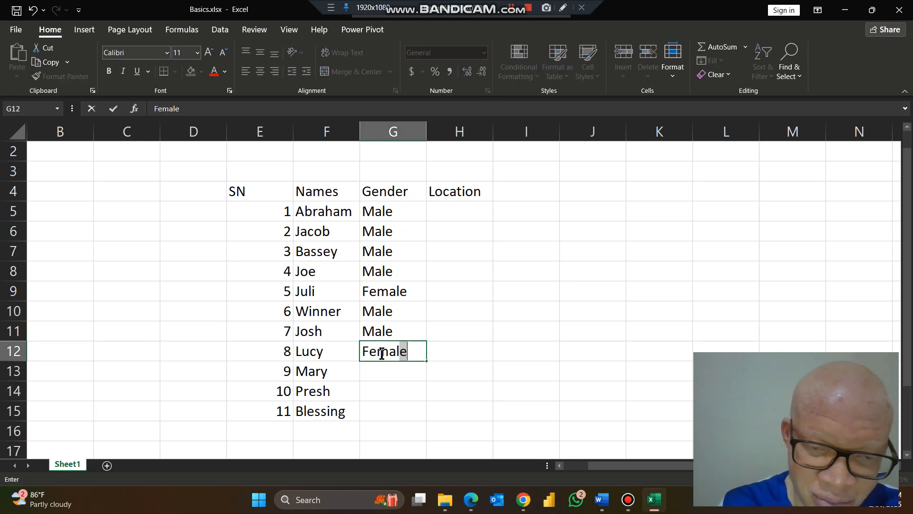
{"action": "key", "text": "Return"}
{"action": "type", "text": "female"}
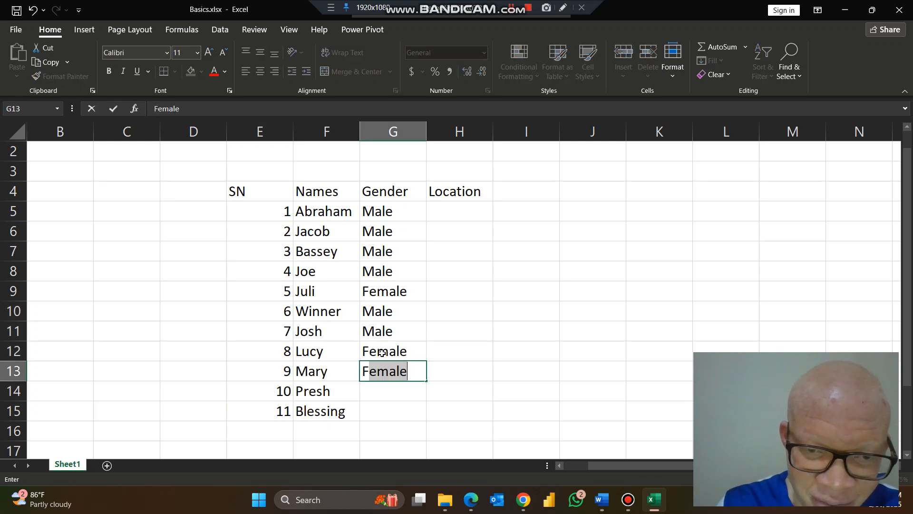
{"action": "key", "text": "Return"}
{"action": "type", "text": "f"}
{"action": "key", "text": "Return"}
{"action": "type", "text": "f"}
{"action": "key", "text": "Return"}
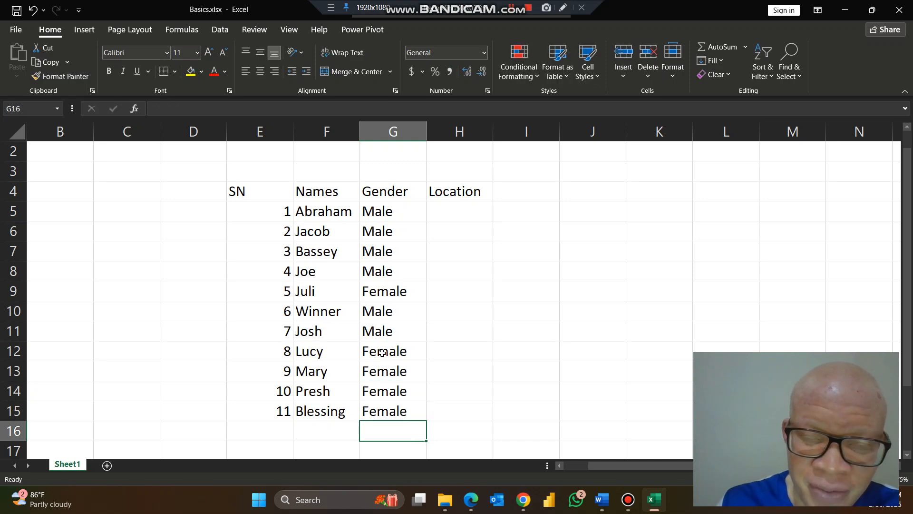
Enter Abuja in H5 and Minna in H6 as the first two locations
{"action": "left_click", "coordinate": [456, 214]}
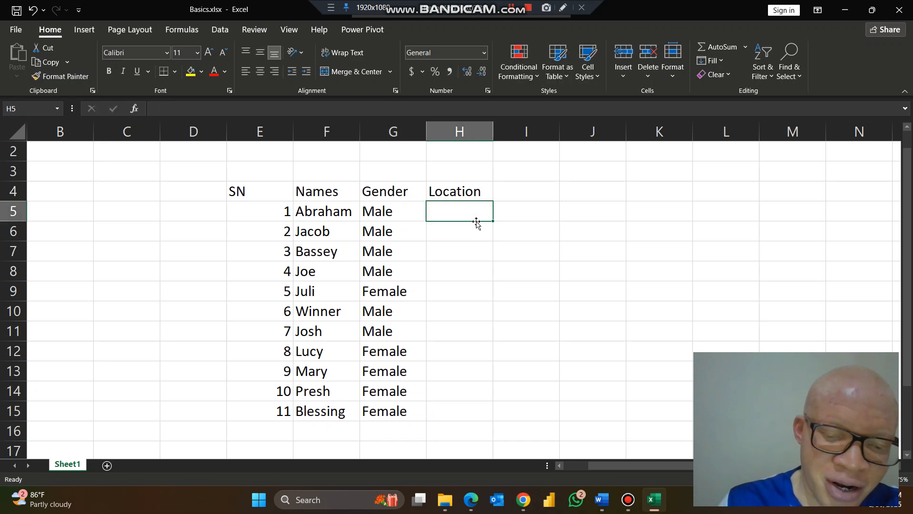
{"action": "type", "text": "Abuja"}
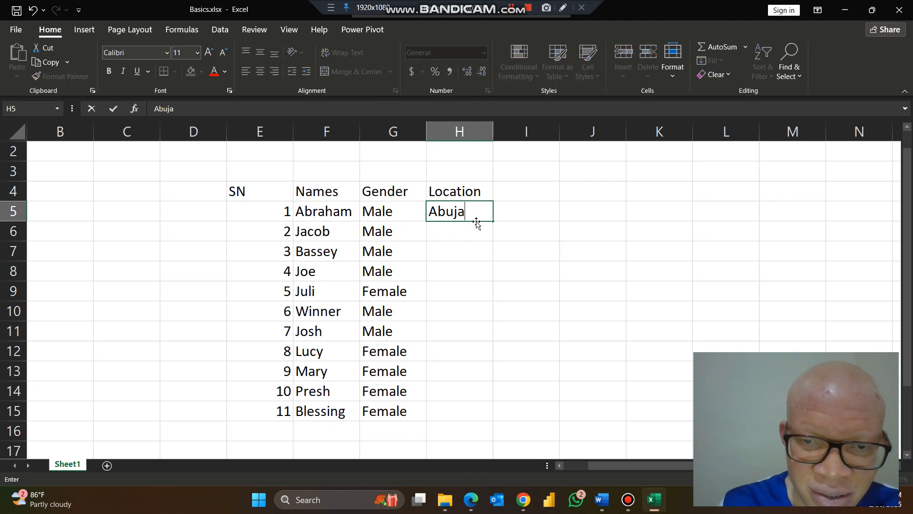
{"action": "key", "text": "Return"}
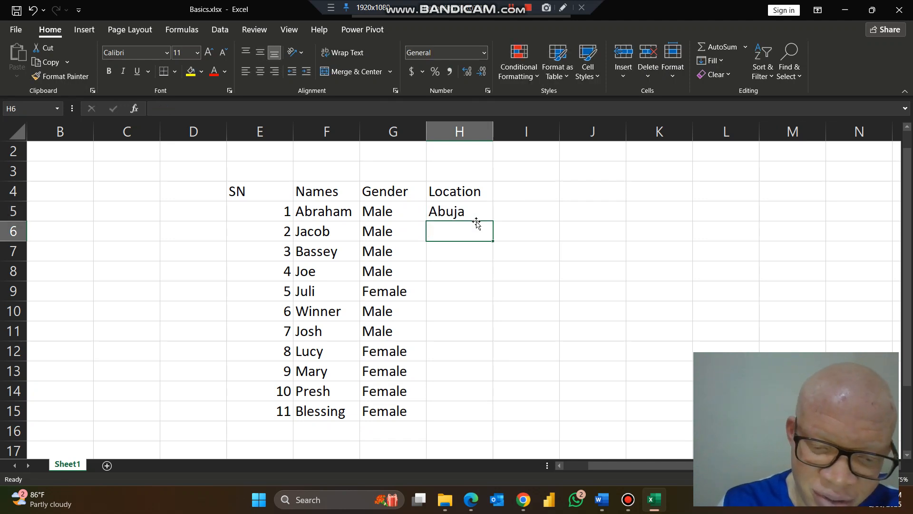
{"action": "type", "text": "Mina"}
{"action": "key", "text": "BackSpace"}
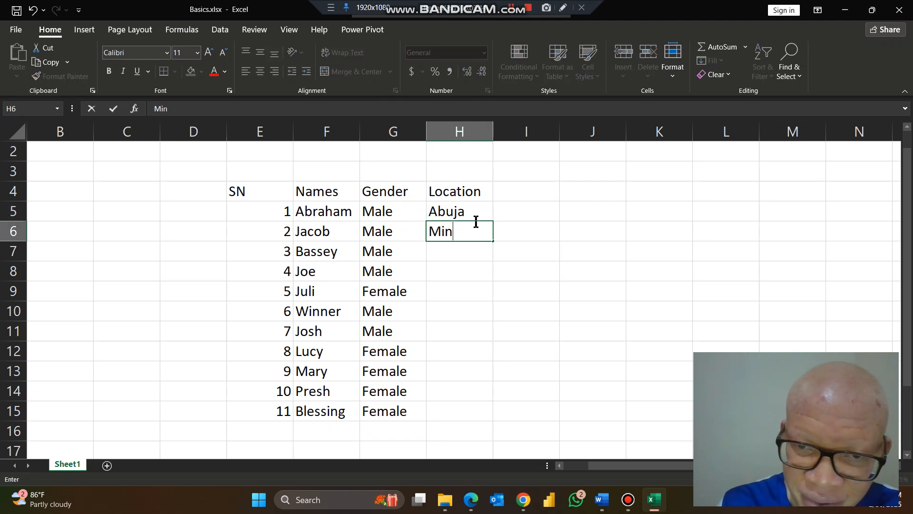
{"action": "type", "text": "na"}
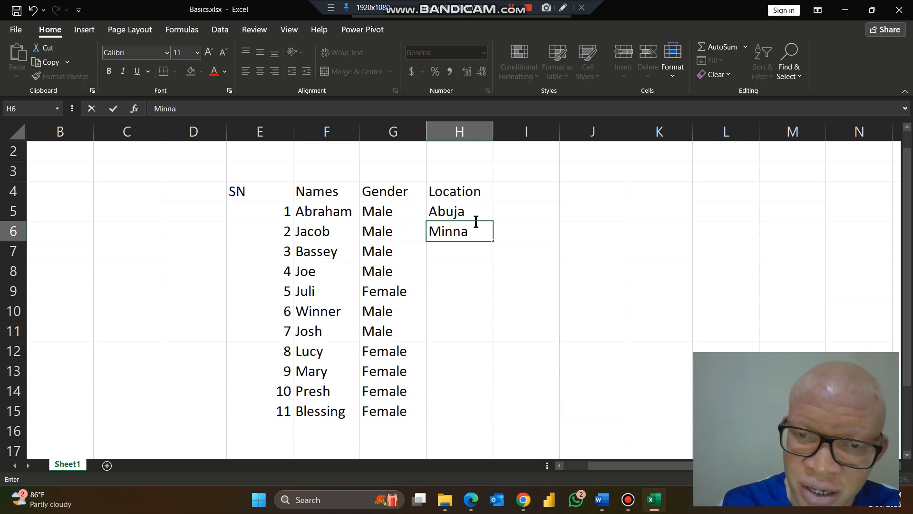
{"action": "key", "text": "Return"}
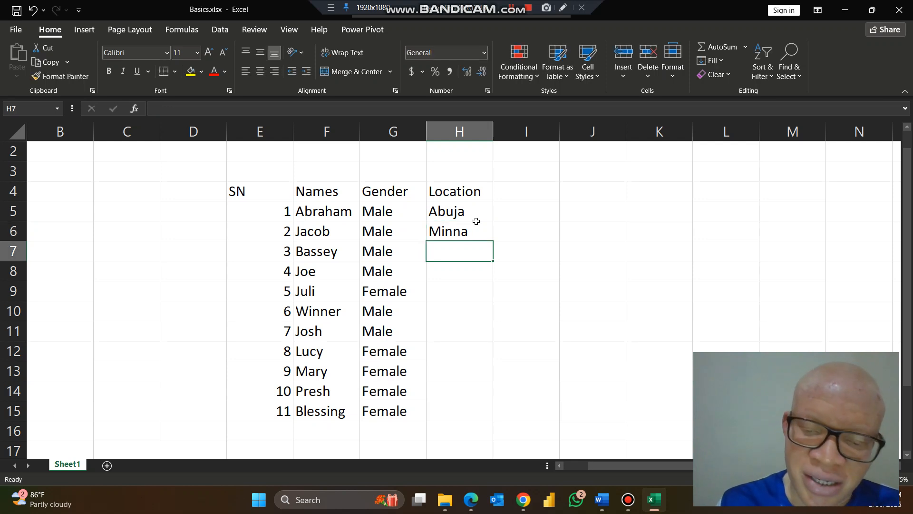
Enter Akwa Ibom in H7 and Imo State in H8 in the Location column
{"action": "type", "text": "Ak"}
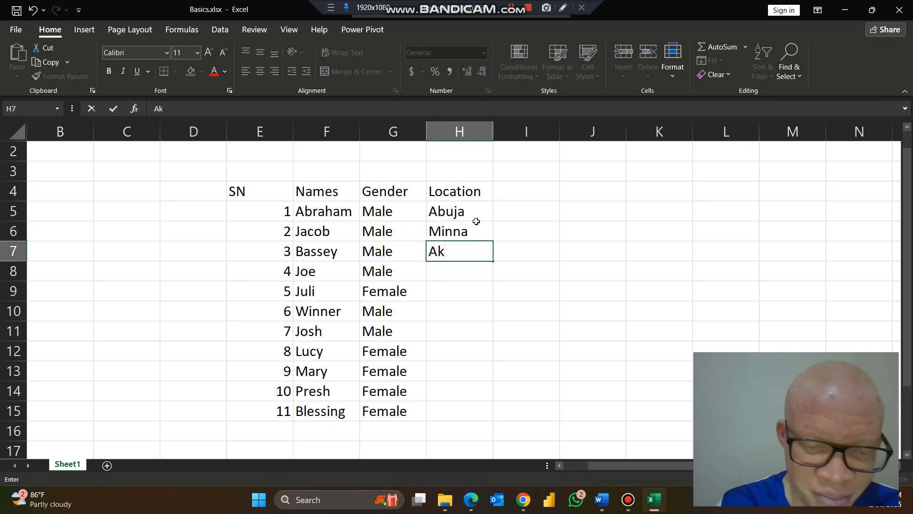
{"action": "type", "text": "wa Ibom"}
{"action": "key", "text": "Return"}
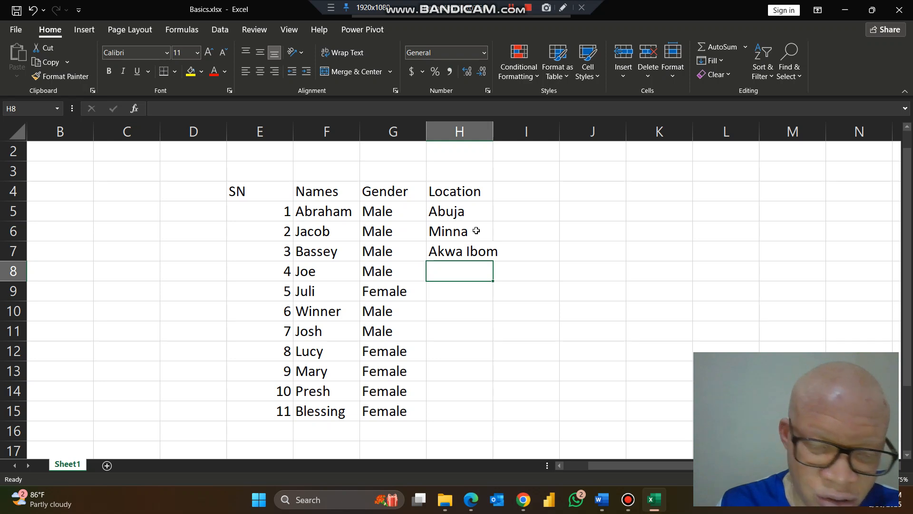
{"action": "type", "text": "Imo "}
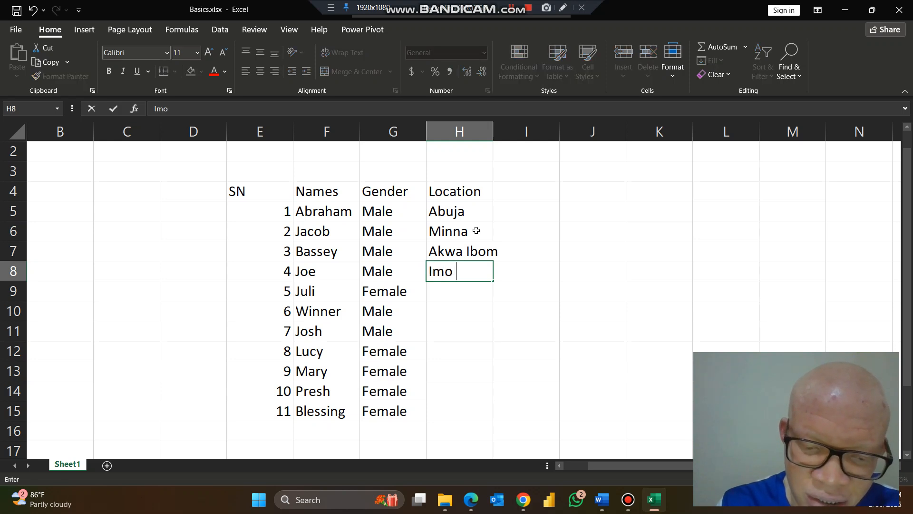
{"action": "type", "text": "State"}
{"action": "key", "text": "Return"}
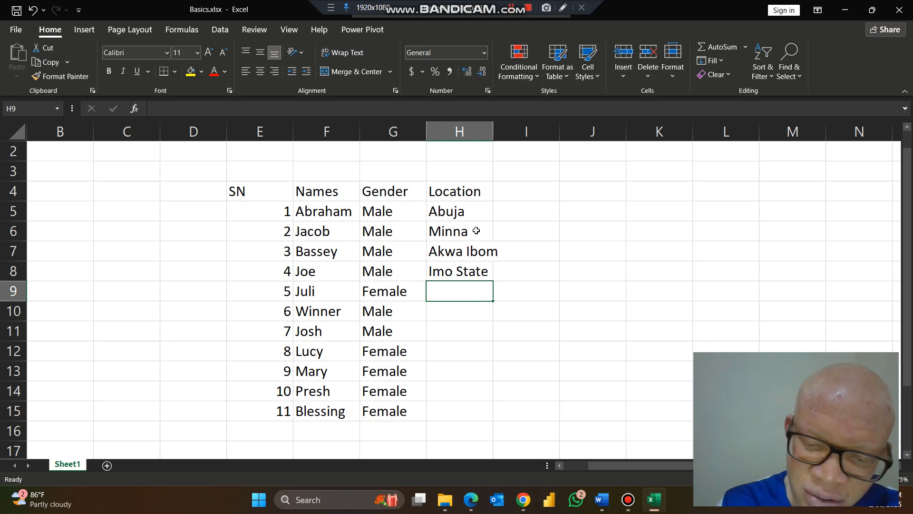
Enter the locations Lagos, Niger and Abia in cells H9 to H11
{"action": "type", "text": "Lag"}
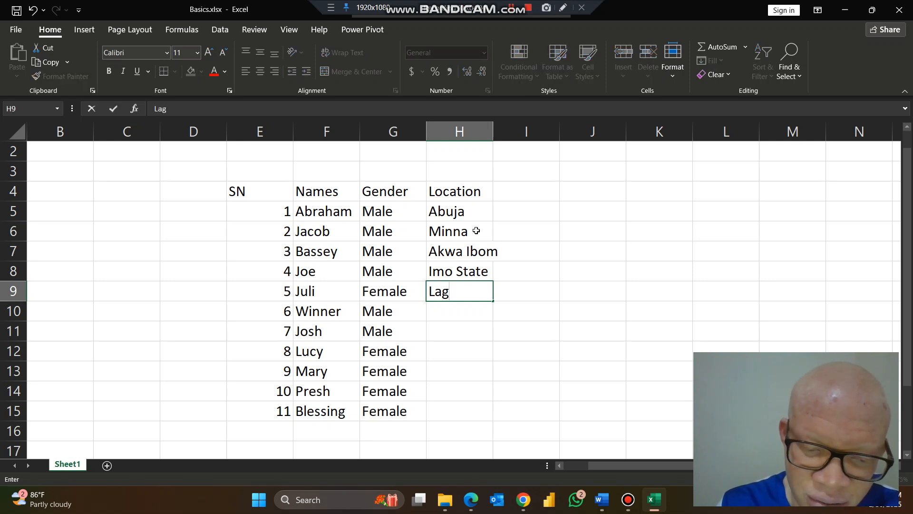
{"action": "type", "text": "os"}
{"action": "key", "text": "Return"}
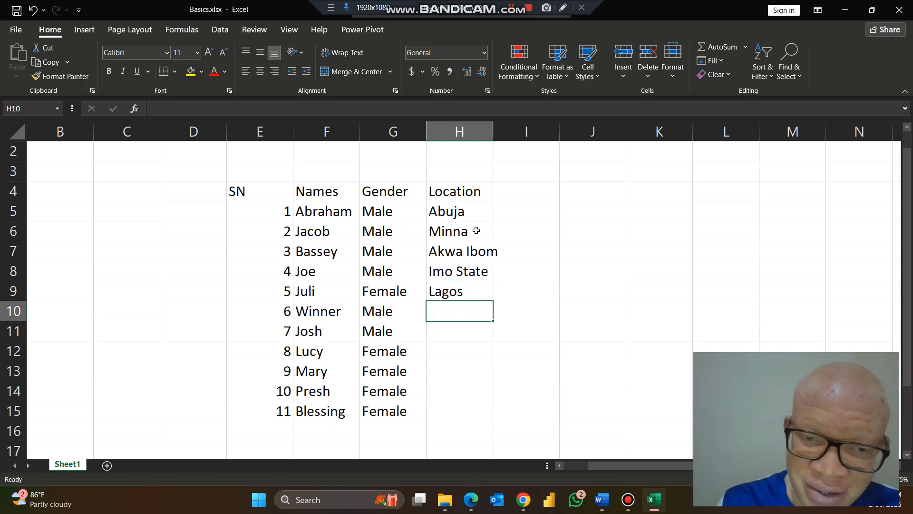
{"action": "type", "text": "Niger"}
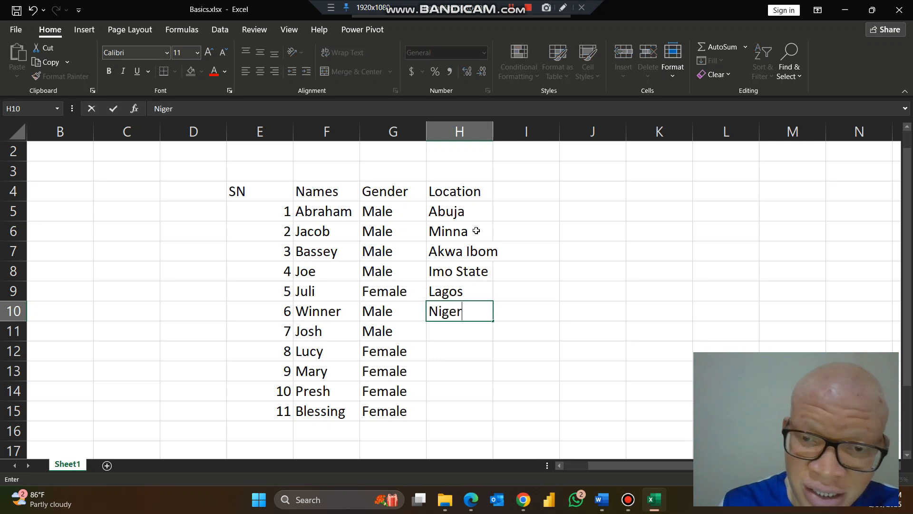
{"action": "key", "text": "Return"}
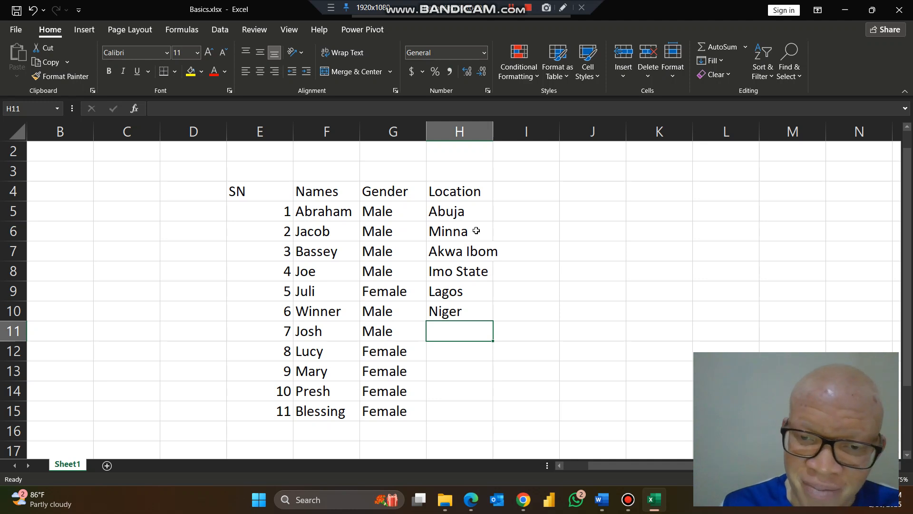
{"action": "type", "text": "Abia"}
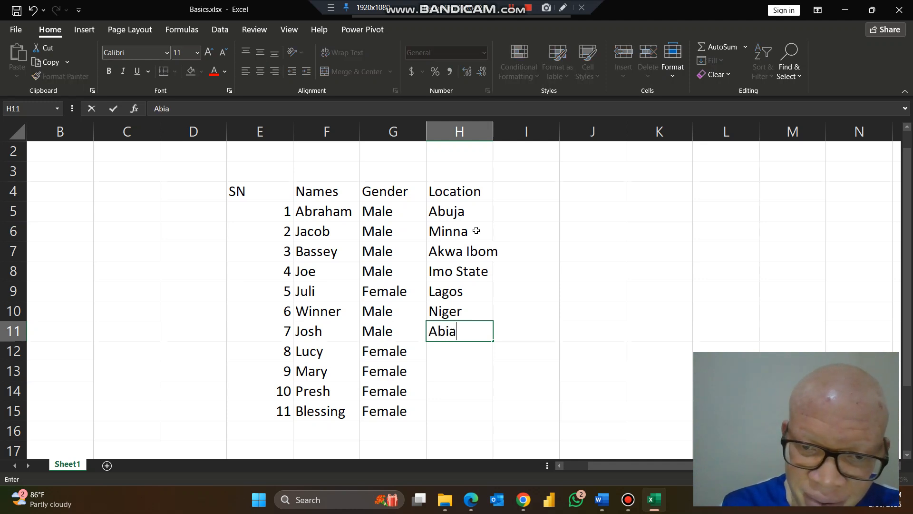
{"action": "key", "text": "Return"}
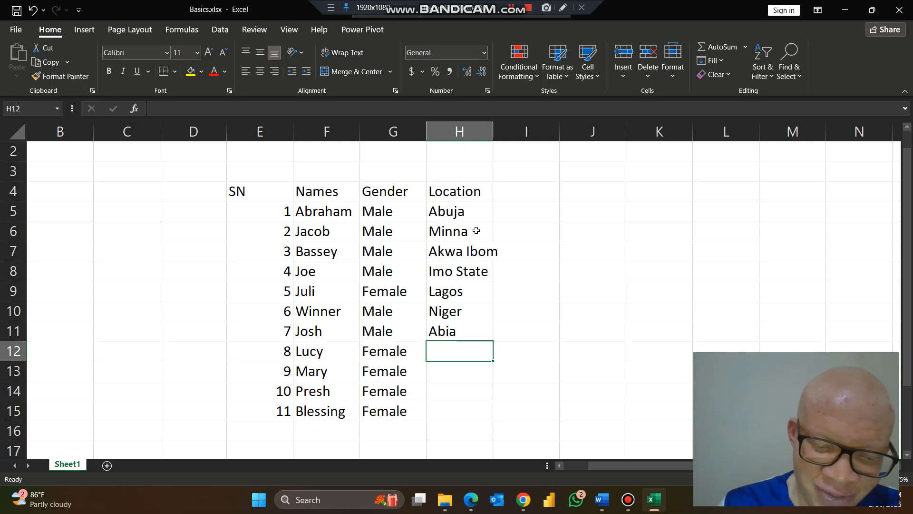
{"action": "type", "text": "n"}
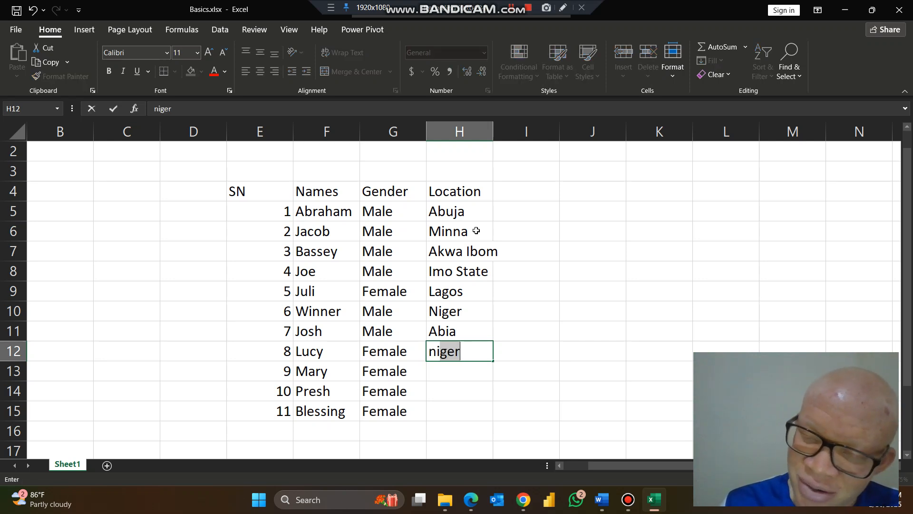
{"action": "key", "text": "BackSpace"}
{"action": "key", "text": "BackSpace"}
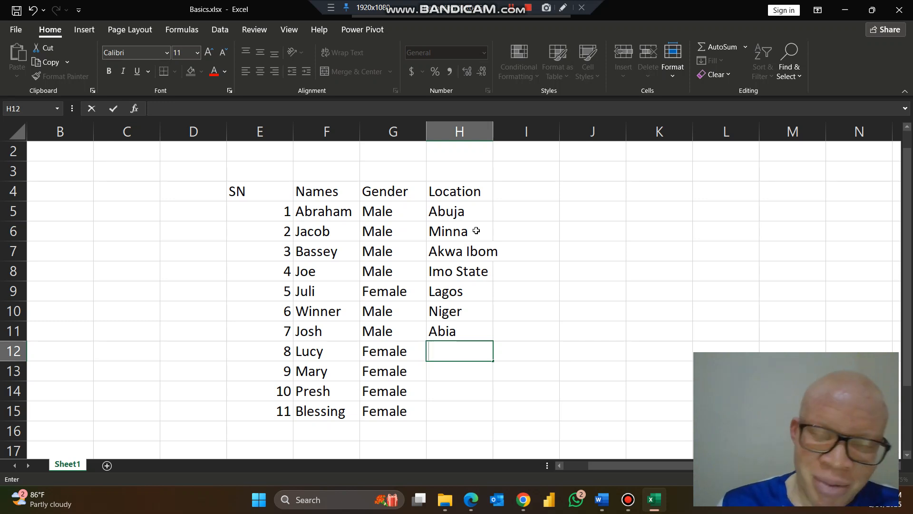
Enter Kaduna, Sokoto, Kwara and Adamawa as the last four locations, in cells H12 to H15
{"action": "type", "text": "Kaduna"}
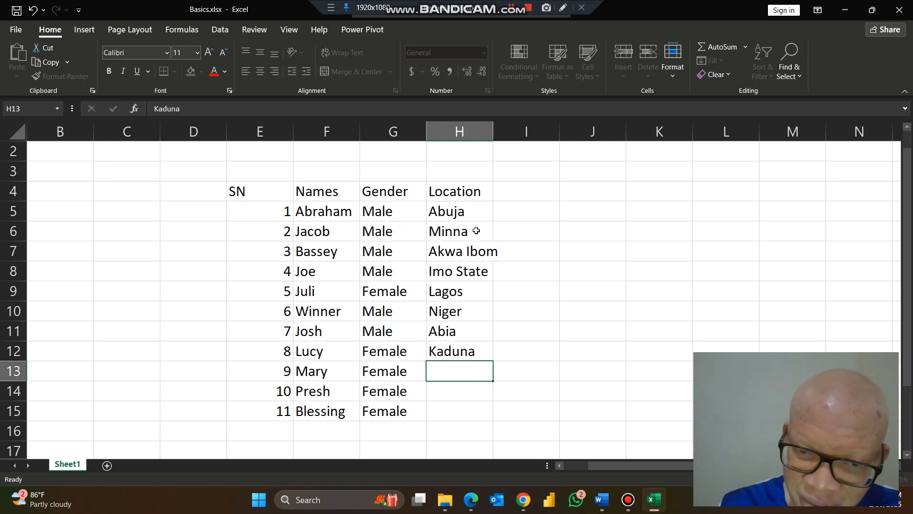
{"action": "key", "text": "Return"}
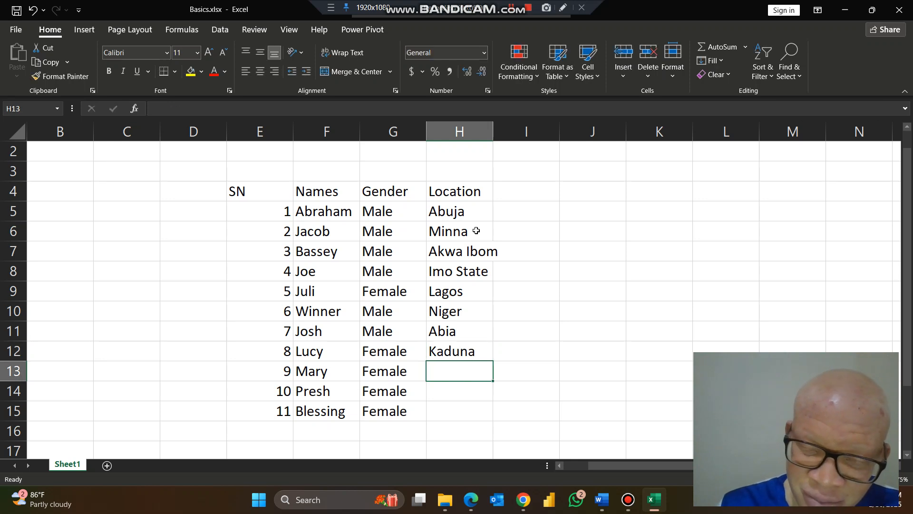
{"action": "type", "text": "Soko"}
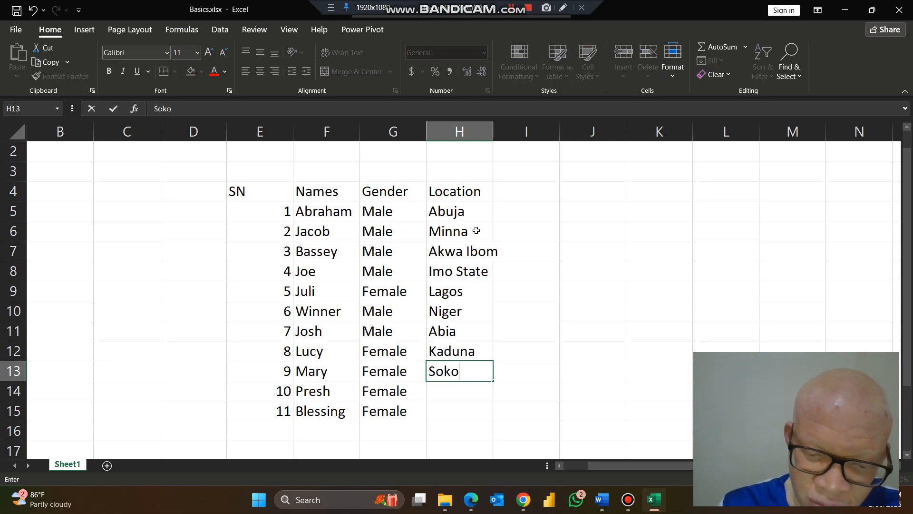
{"action": "type", "text": "to"}
{"action": "key", "text": "Return"}
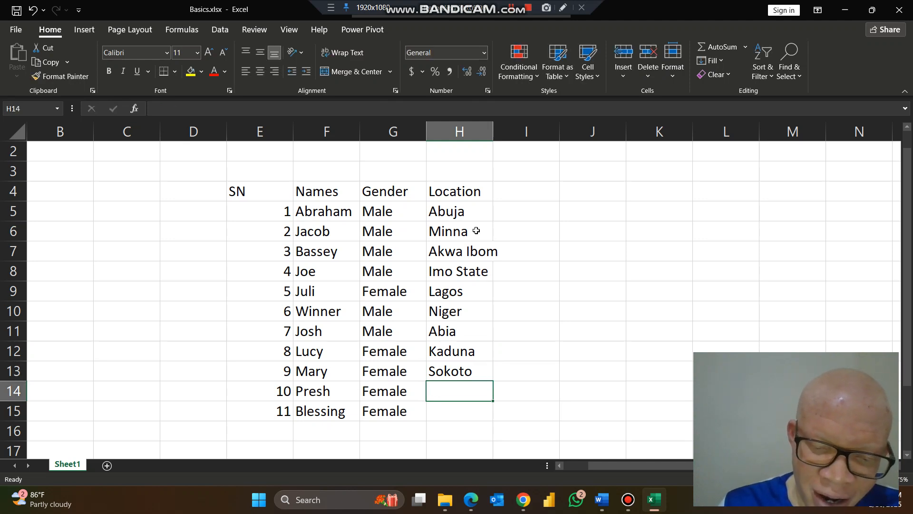
{"action": "type", "text": "Kwara"}
{"action": "key", "text": "Return"}
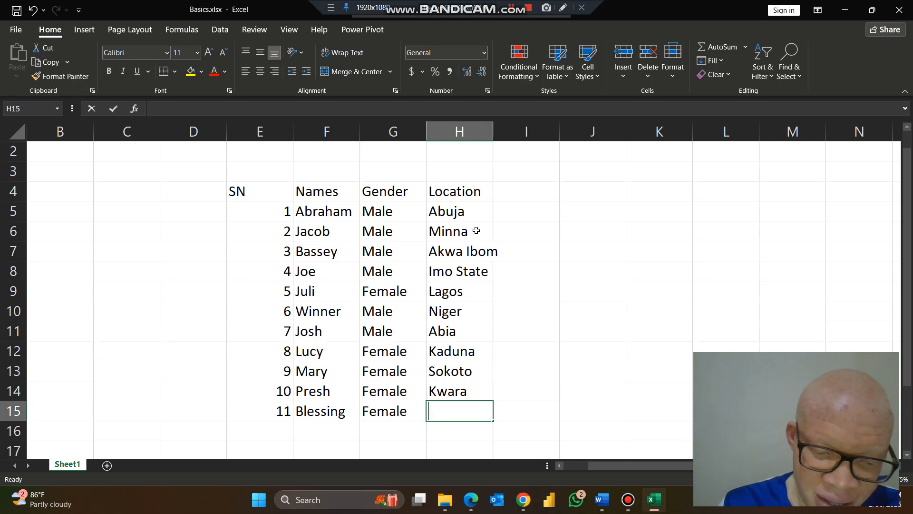
{"action": "type", "text": "Adamawa"}
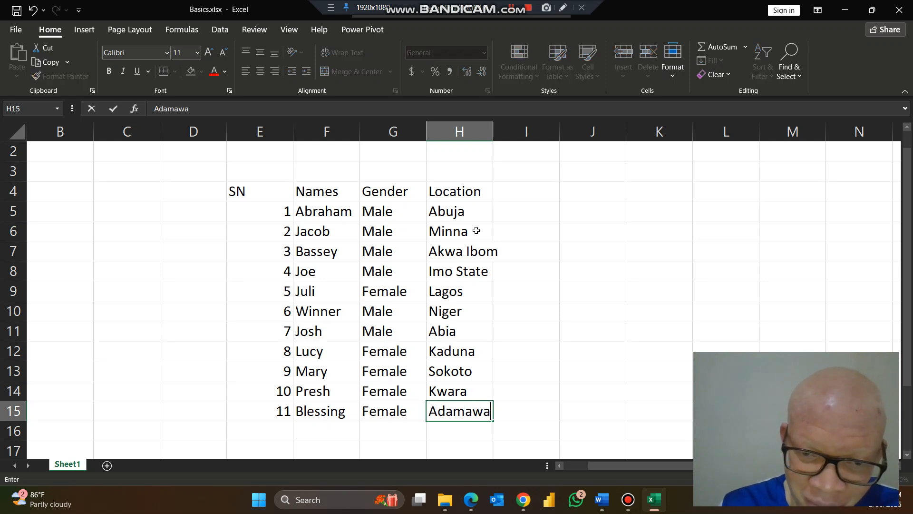
{"action": "key", "text": "Return"}
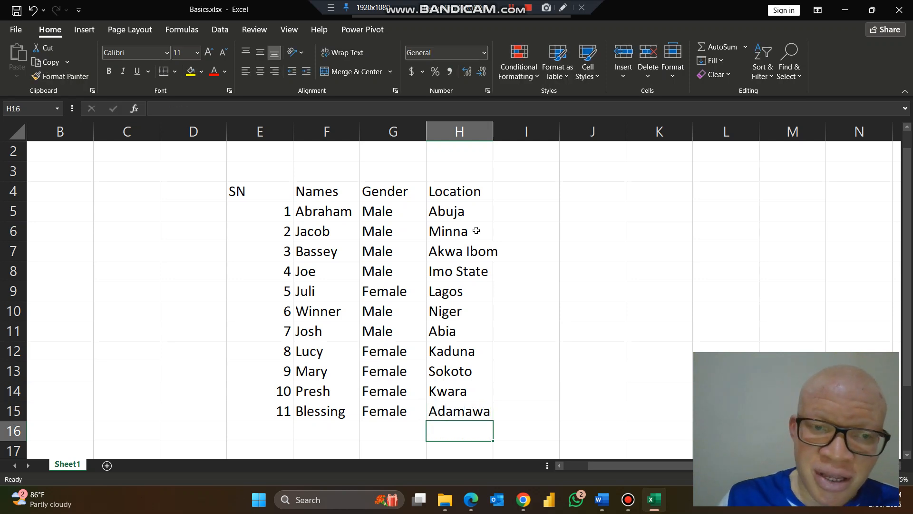
Add an Age column heading in I4 and enter the ages 23, 25 and 29 in cells I5 to I7
{"action": "left_click", "coordinate": [530, 190]}
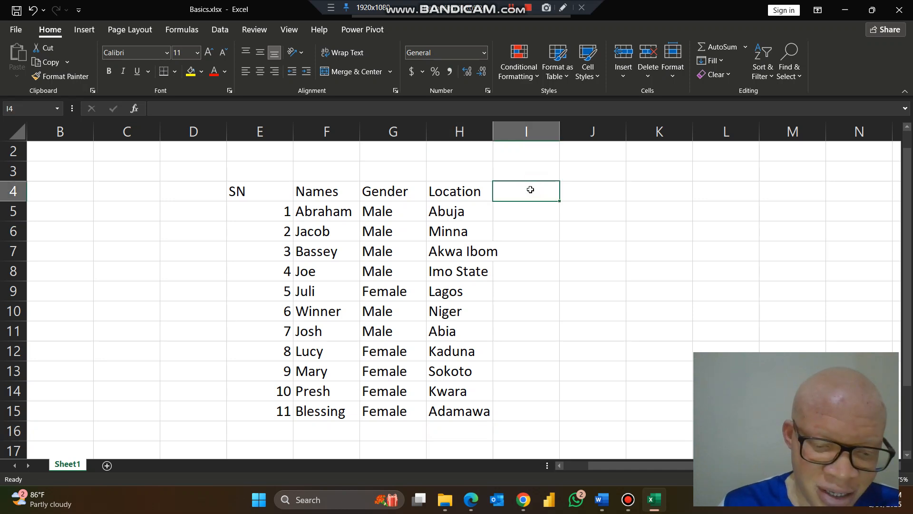
{"action": "type", "text": "Age"}
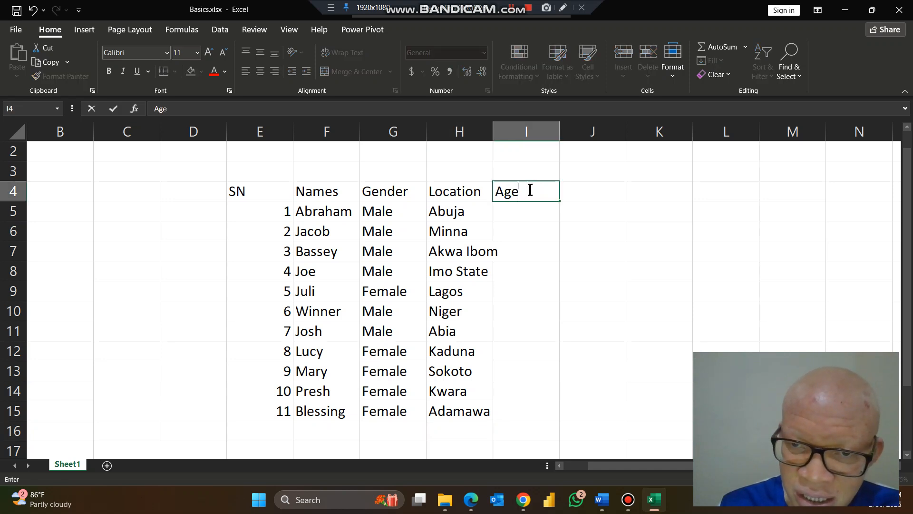
{"action": "key", "text": "Return"}
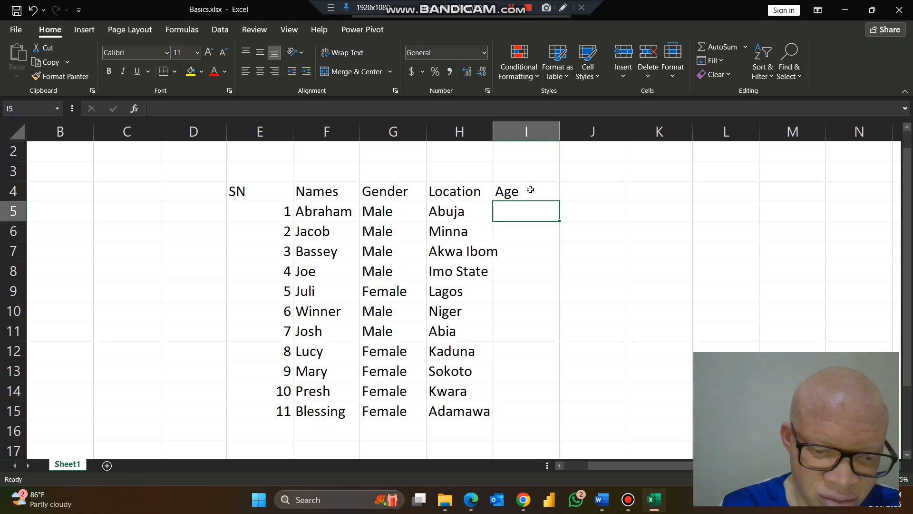
{"action": "type", "text": "23"}
{"action": "key", "text": "Return"}
{"action": "type", "text": "25"}
{"action": "key", "text": "Return"}
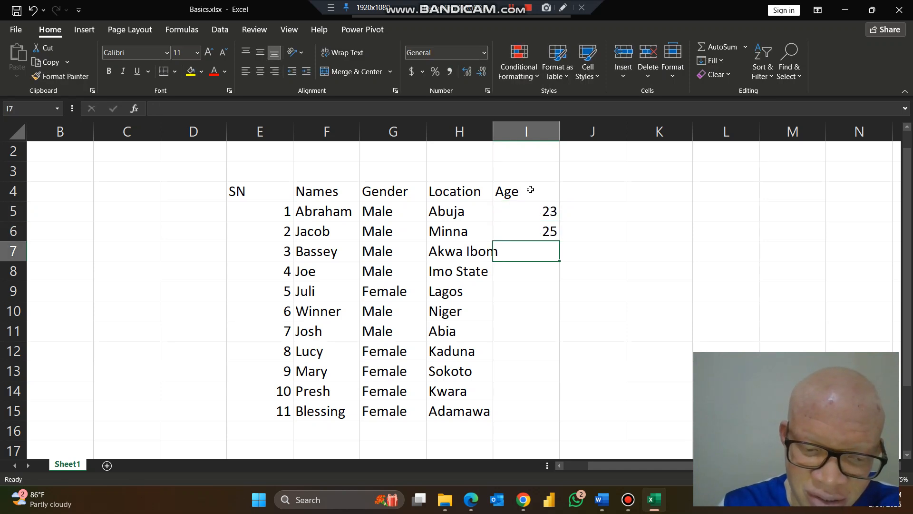
{"action": "type", "text": "29"}
{"action": "key", "text": "Return"}
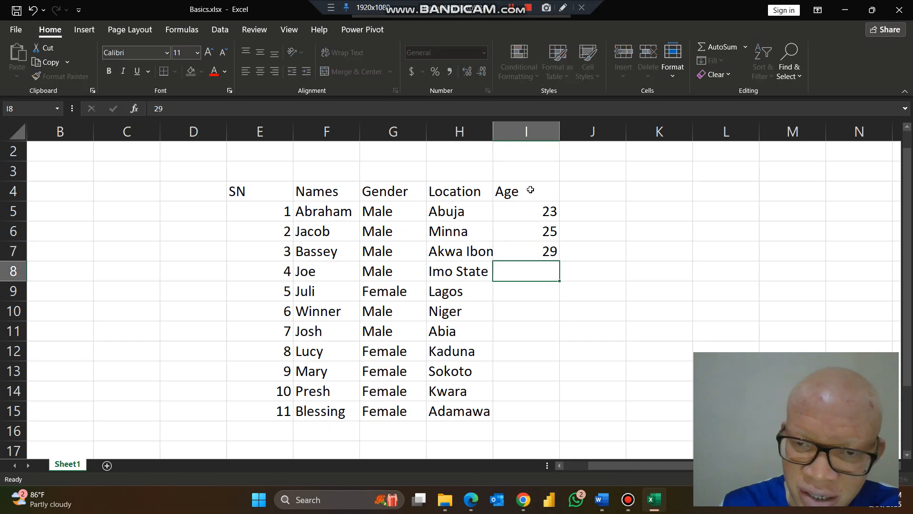
Enter the ages 22, 18, 30 and 35 in cells I8 to I11
{"action": "type", "text": "22"}
{"action": "key", "text": "Return"}
{"action": "type", "text": "18"}
{"action": "key", "text": "Return"}
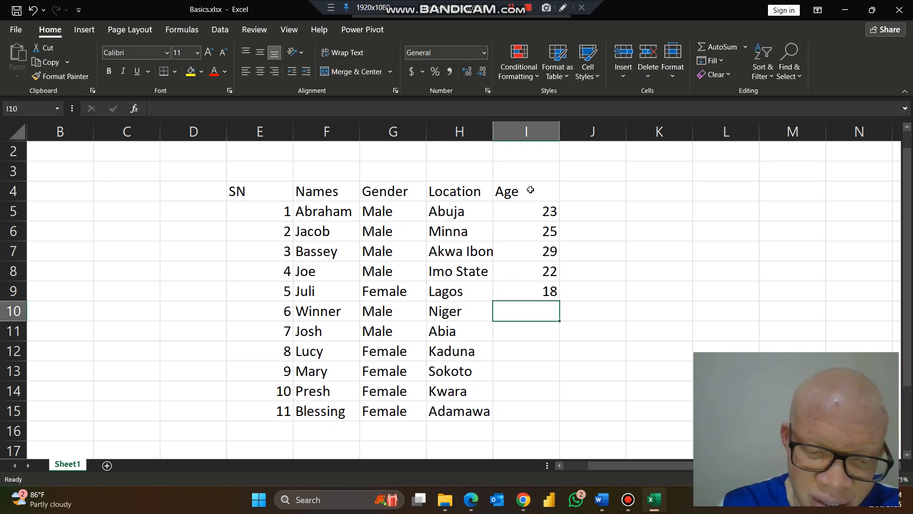
{"action": "type", "text": "30"}
{"action": "key", "text": "Return"}
{"action": "type", "text": "35"}
{"action": "key", "text": "Return"}
Complete the Age column with 40, 19, 23 and 26 in cells I12 to I15
{"action": "type", "text": "40"}
{"action": "key", "text": "ctrl+Return"}
{"action": "key", "text": "Return"}
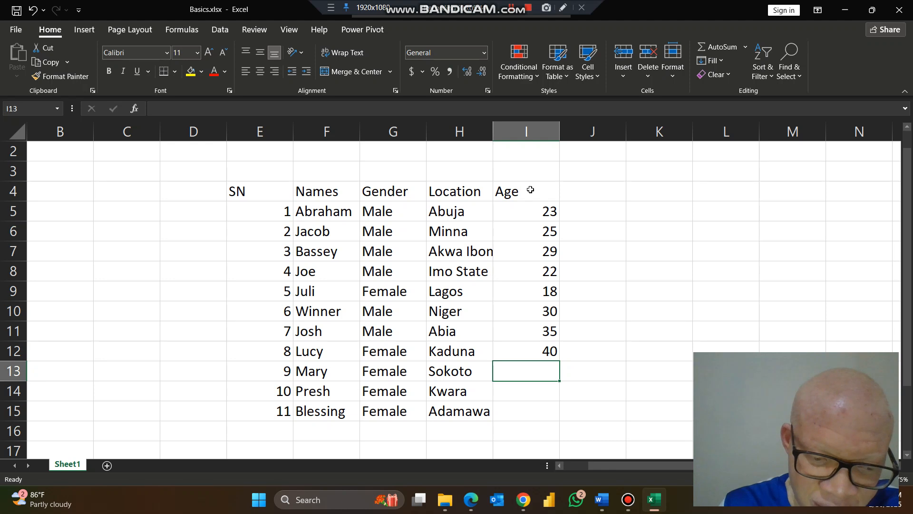
{"action": "type", "text": "19"}
{"action": "key", "text": "Return"}
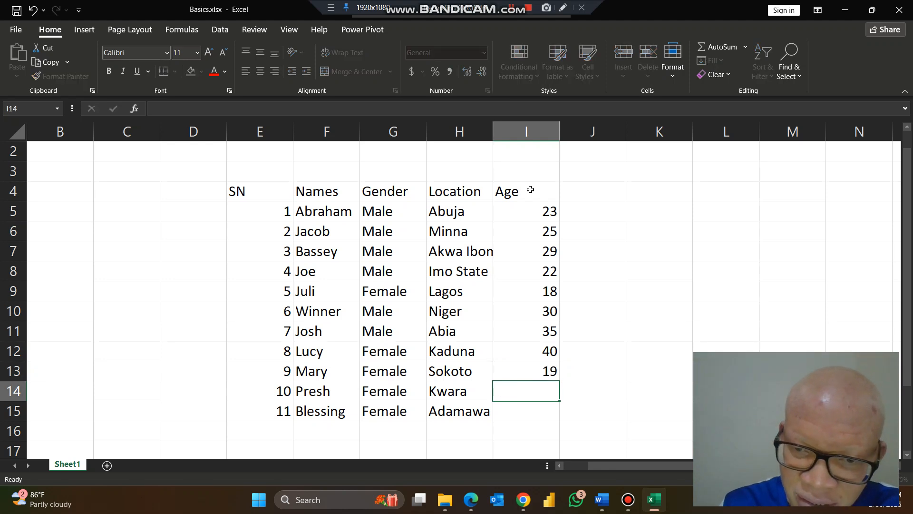
{"action": "type", "text": "23"}
{"action": "key", "text": "Return"}
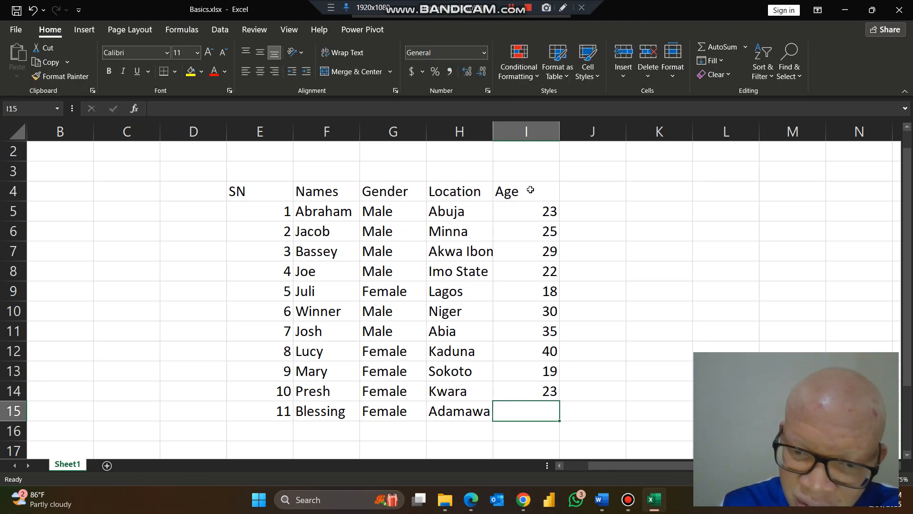
{"action": "type", "text": "26"}
{"action": "key", "text": "Return"}
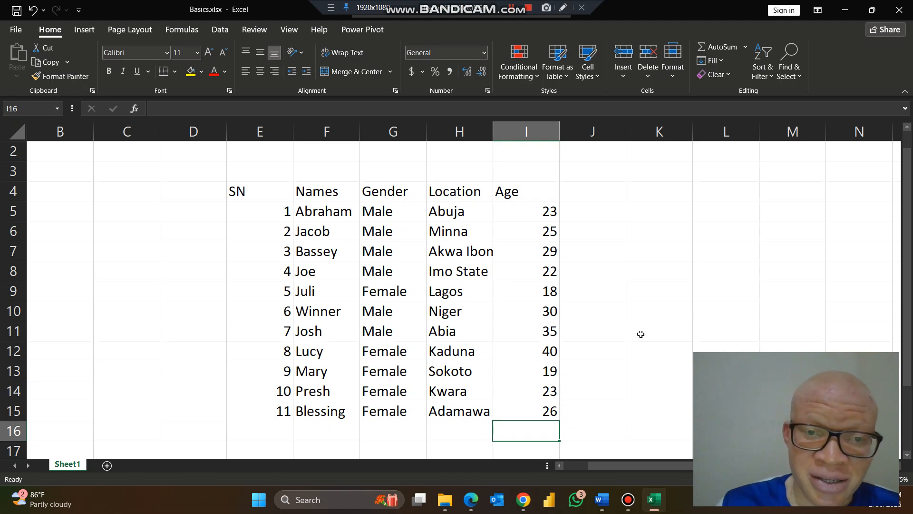
Compare the Basic Data Entry outline in the Word document with the text and number columns of the Excel table
{"action": "left_click", "coordinate": [273, 173]}
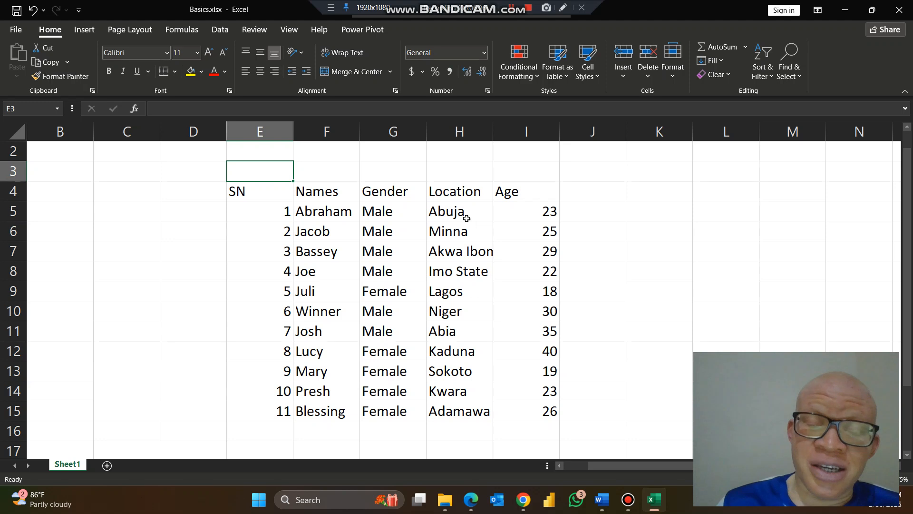
{"action": "key", "text": "alt+Tab"}
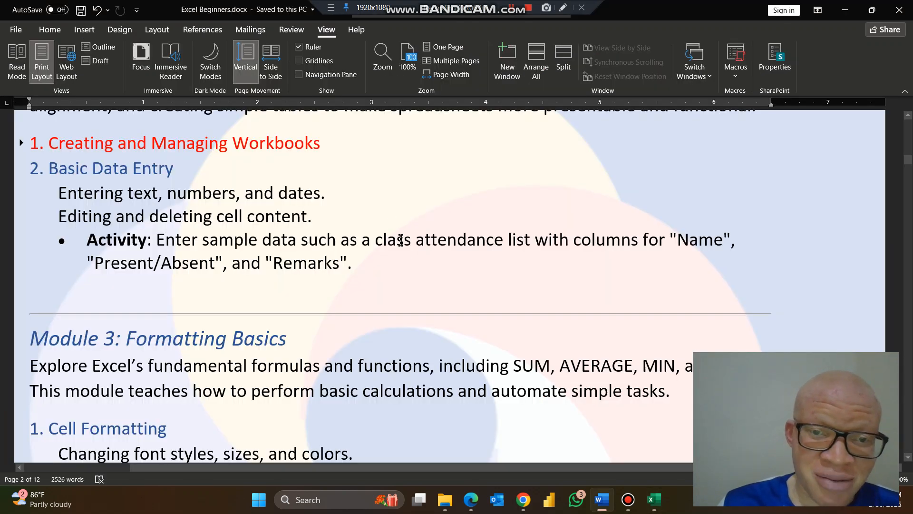
{"action": "key", "text": "alt+Tab"}
{"action": "key", "text": "alt+Tab"}
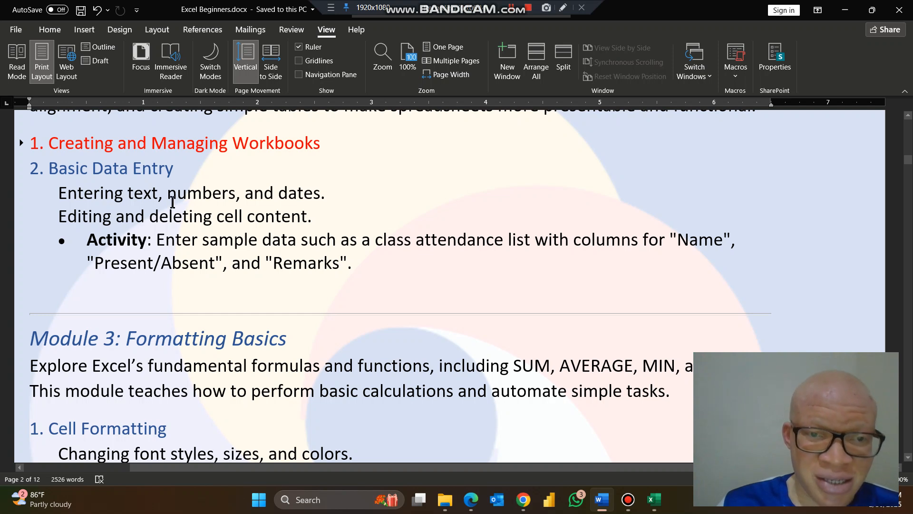
{"action": "key", "text": "alt+Tab"}
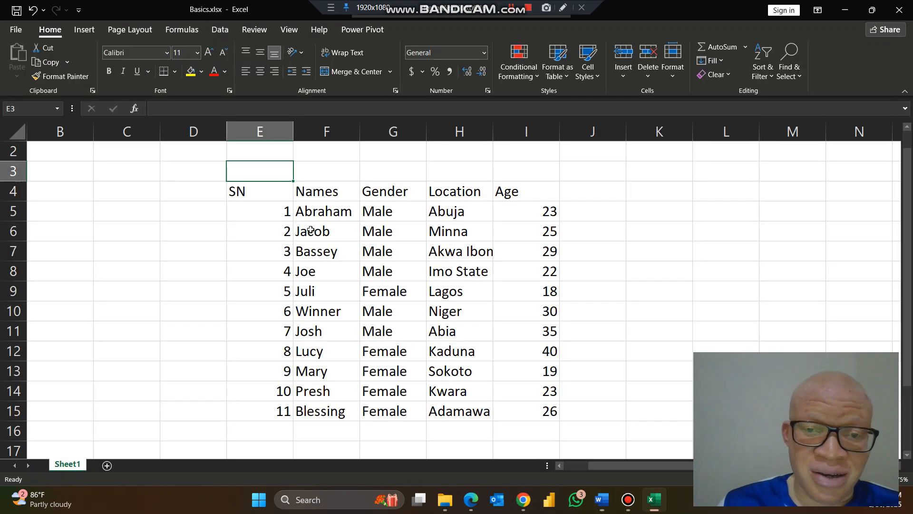
{"action": "left_click_drag", "start_coordinate": [331, 202], "coordinate": [448, 394]}
{"action": "key", "text": "alt+Tab"}
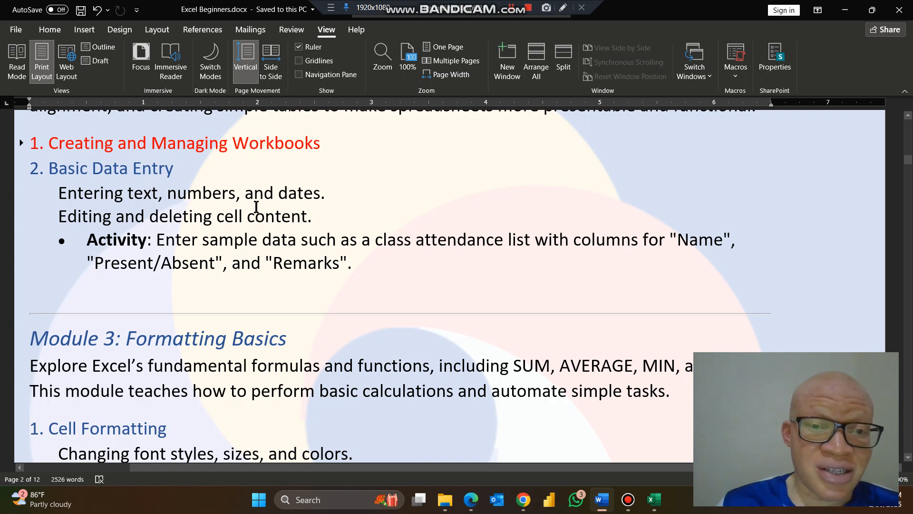
{"action": "key", "text": "alt+Tab"}
{"action": "left_click_drag", "start_coordinate": [263, 210], "coordinate": [252, 404]}
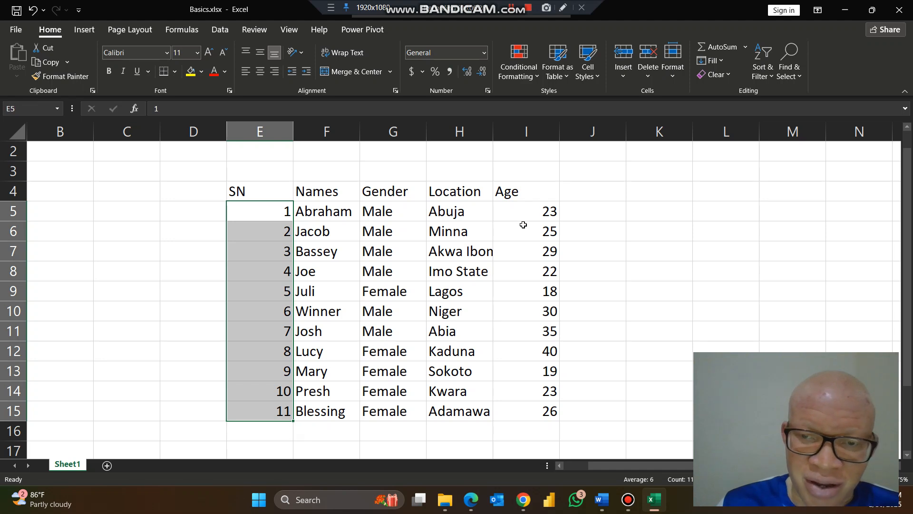
{"action": "left_click_drag", "start_coordinate": [534, 209], "coordinate": [524, 408]}
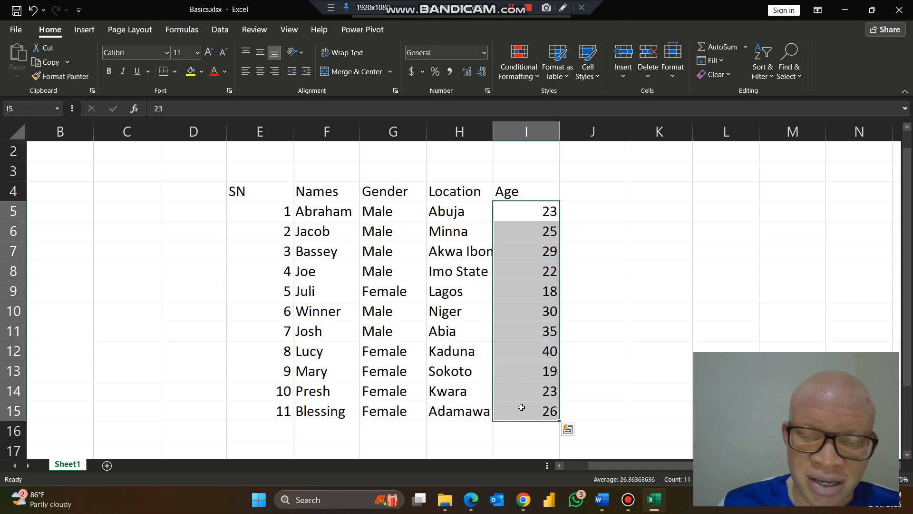
{"action": "key", "text": "alt+Tab"}
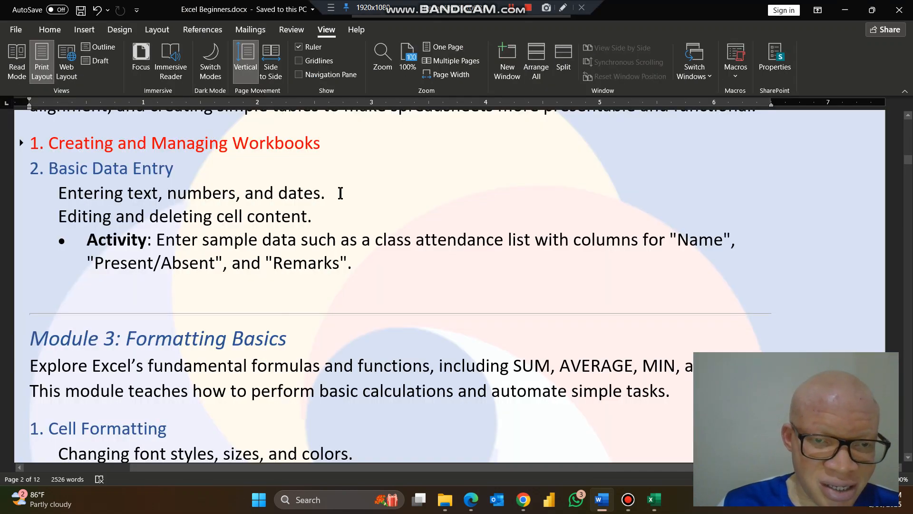
{"action": "key", "text": "alt+Tab"}
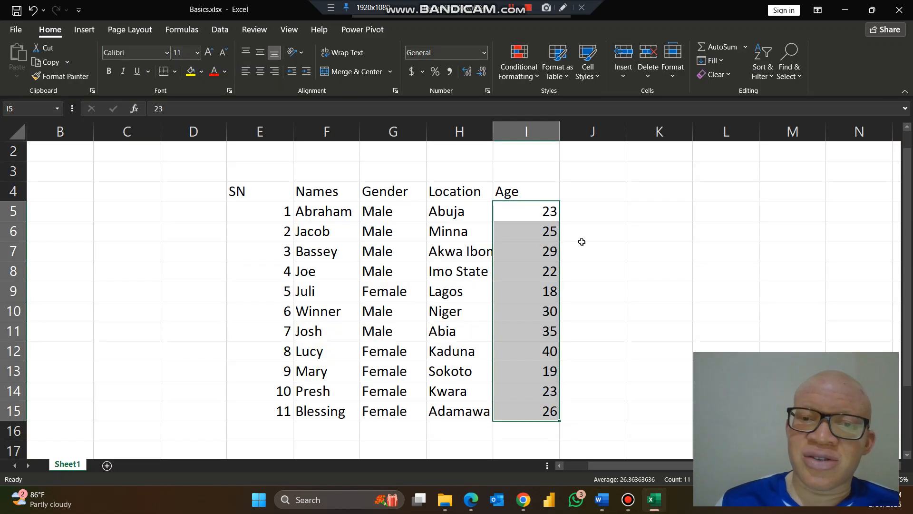
Enter Date as the new column heading in cell J4 and replace it with DOB
{"action": "left_click", "coordinate": [595, 193]}
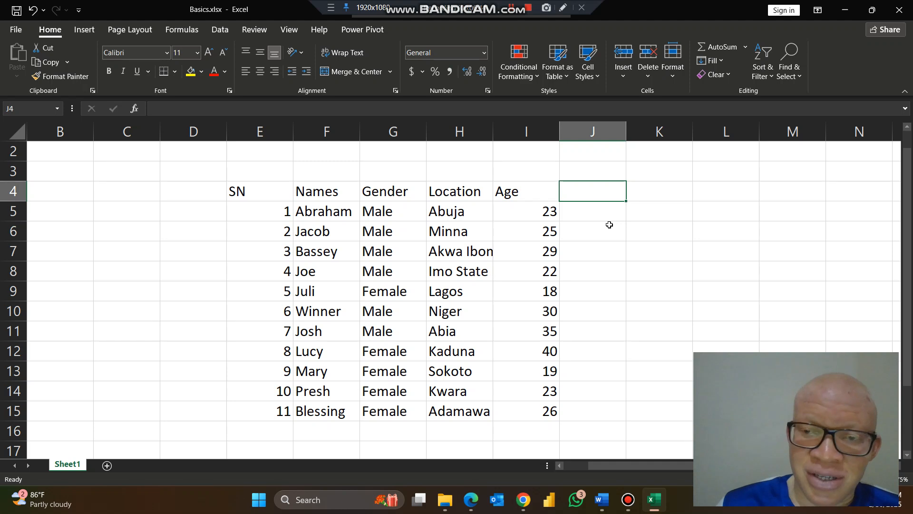
{"action": "type", "text": "Date"}
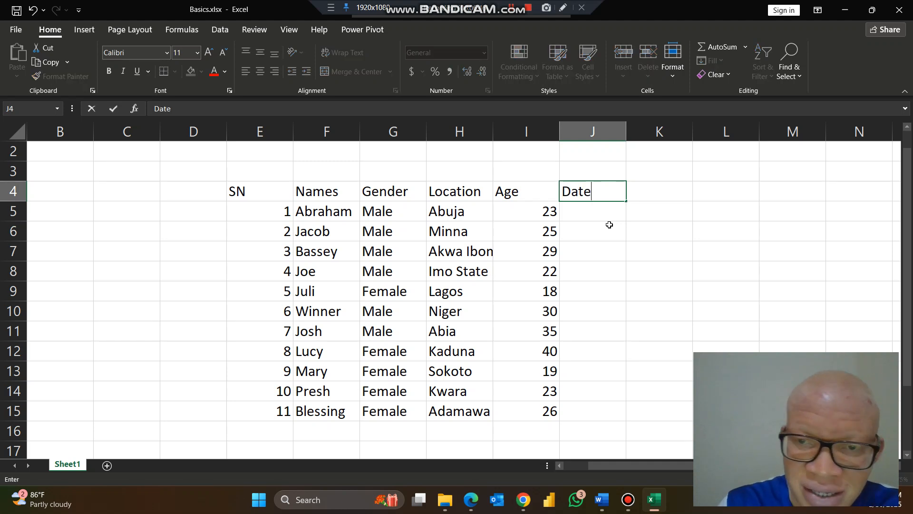
{"action": "key", "text": "Return"}
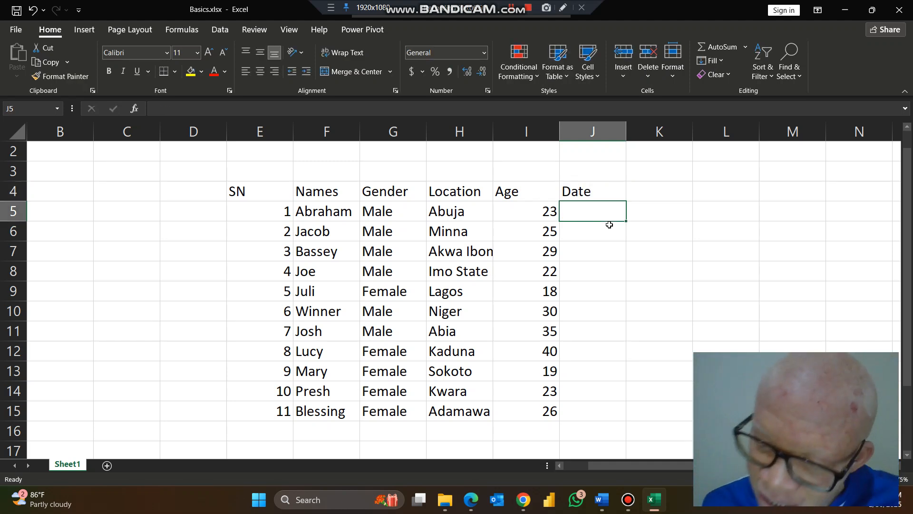
{"action": "key", "text": "Up"}
{"action": "type", "text": "DOB"}
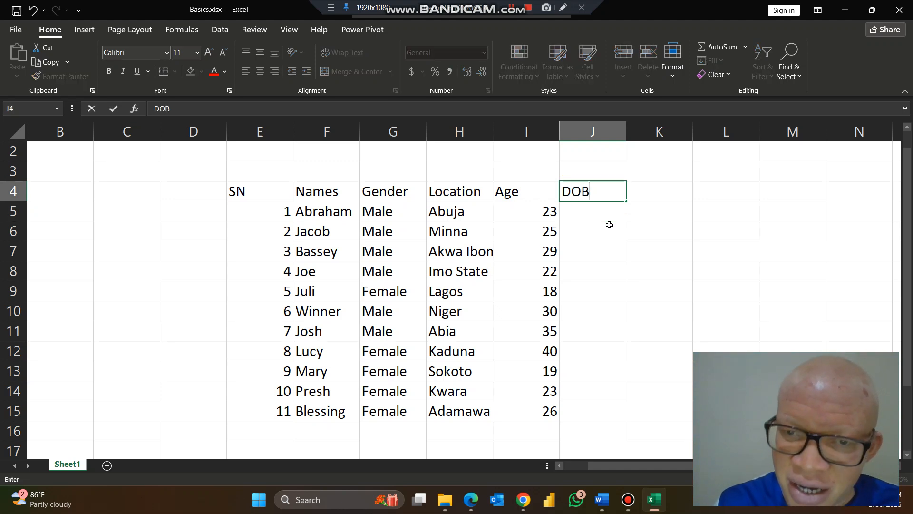
{"action": "key", "text": "Return"}
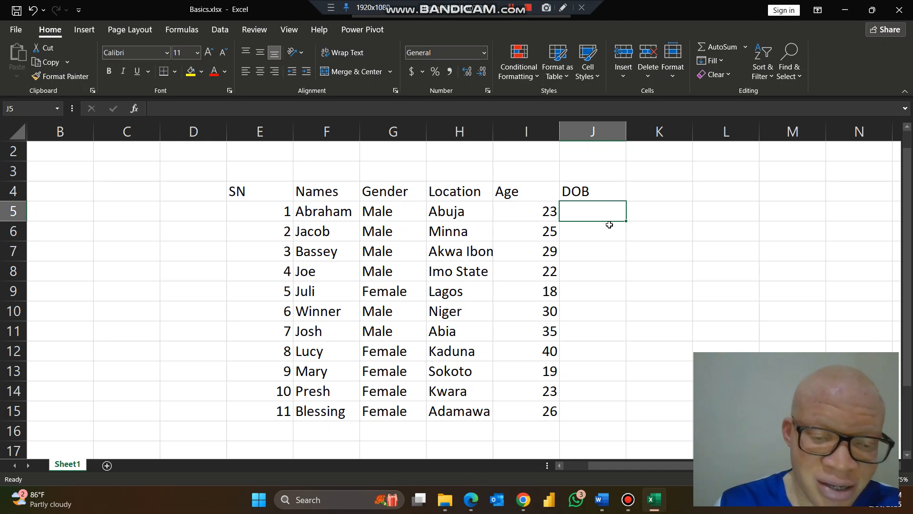
Enter the first date of birth in cell J5 in month/day/year format and select the cell to check its number format
{"action": "type", "text": "2/"}
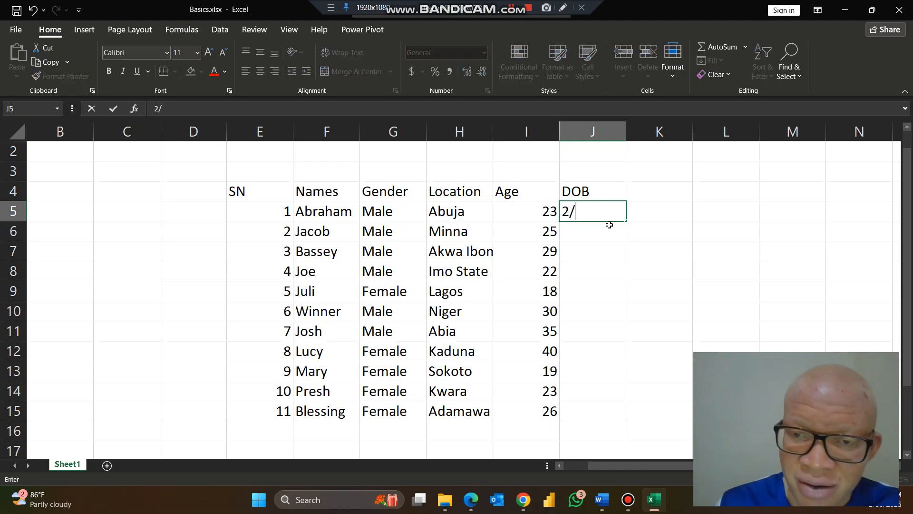
{"action": "type", "text": "1/1/"}
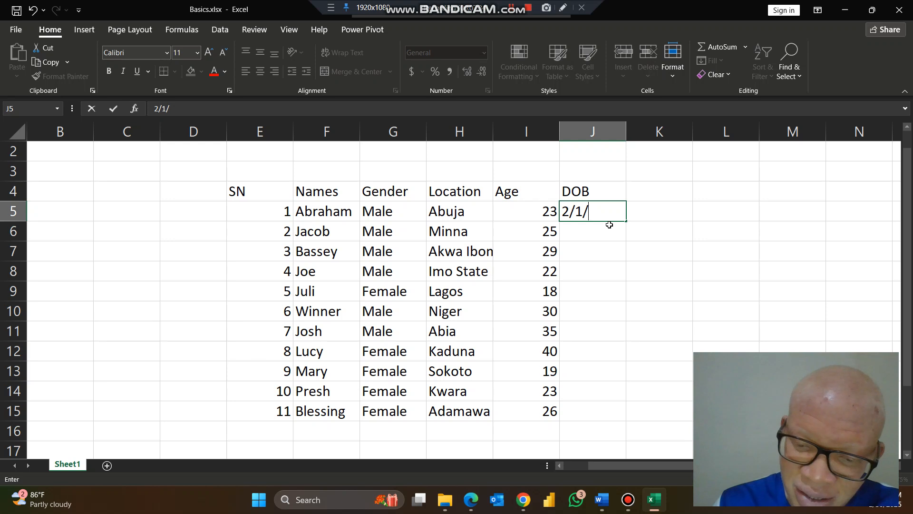
{"action": "type", "text": "9"}
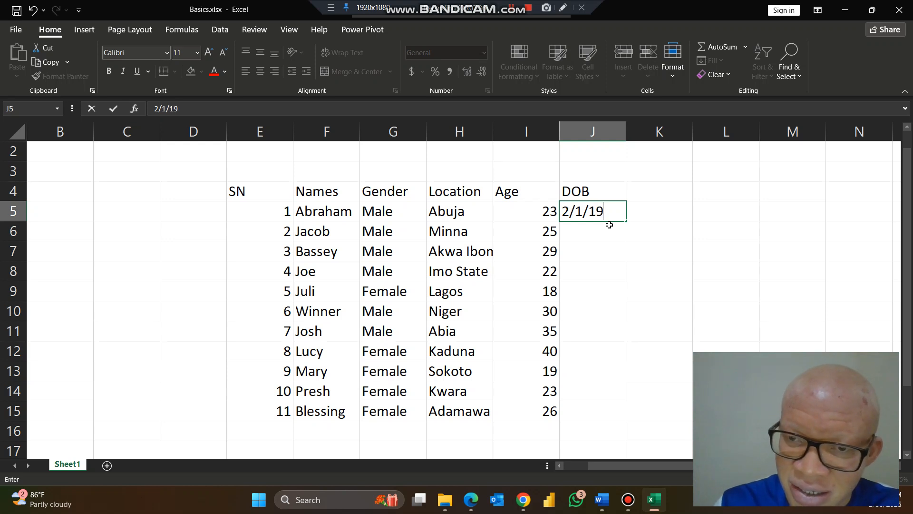
{"action": "type", "text": "90"}
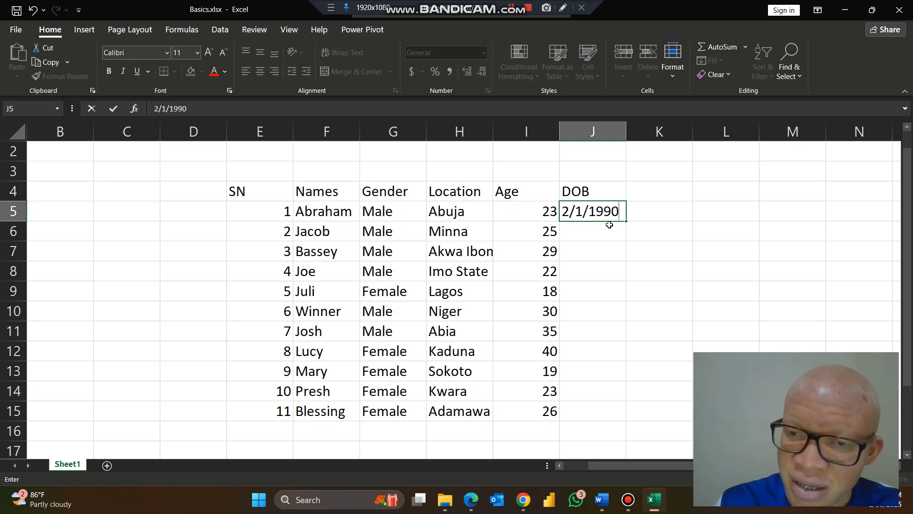
{"action": "key", "text": "Return"}
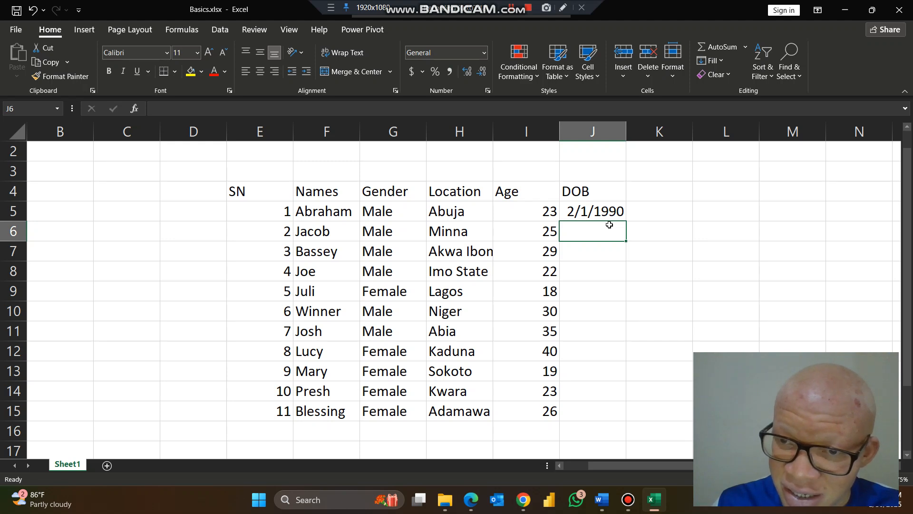
{"action": "left_click", "coordinate": [614, 209]}
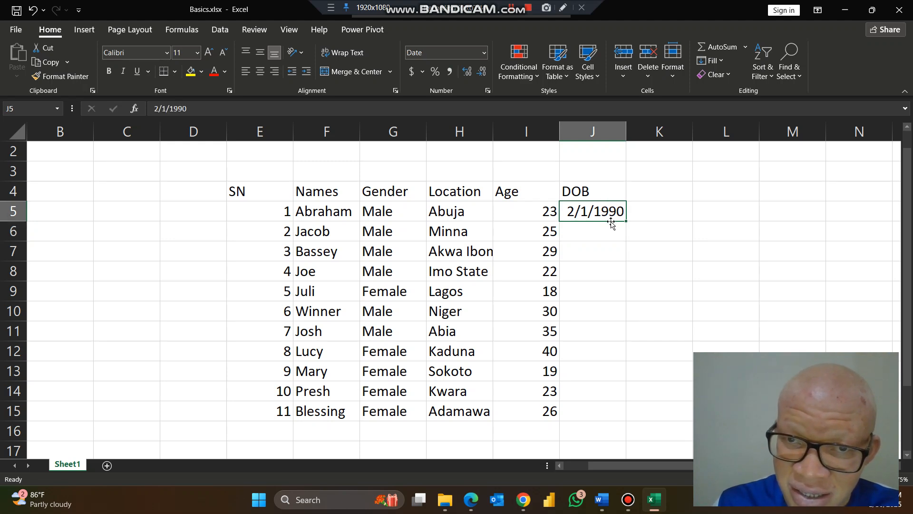
Enter the second person's date of birth in cell J6 in month/day/year format
{"action": "left_click", "coordinate": [601, 237]}
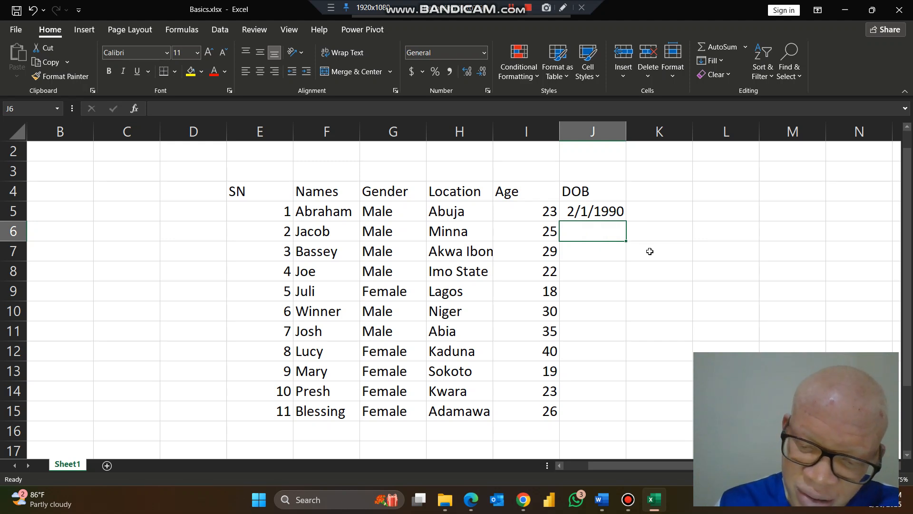
{"action": "type", "text": "3/"}
{"action": "type", "text": "31"}
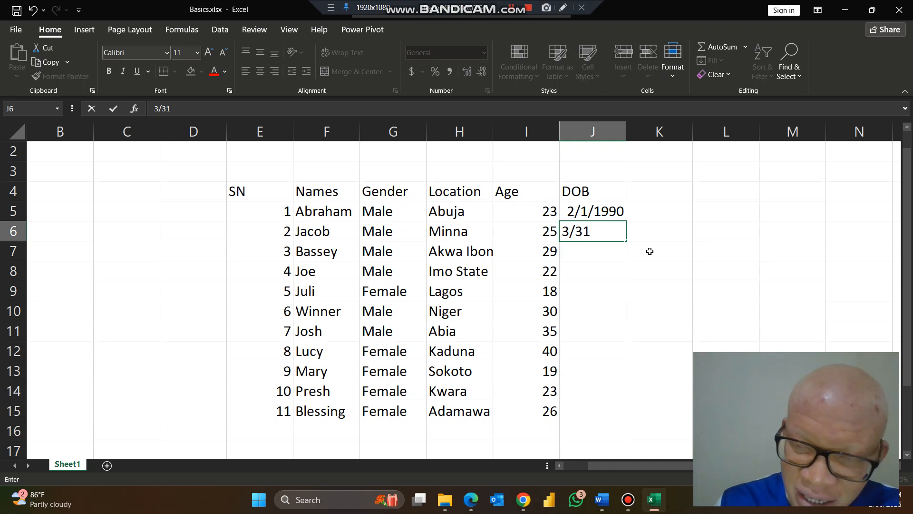
{"action": "type", "text": "/2000"}
{"action": "key", "text": "Return"}
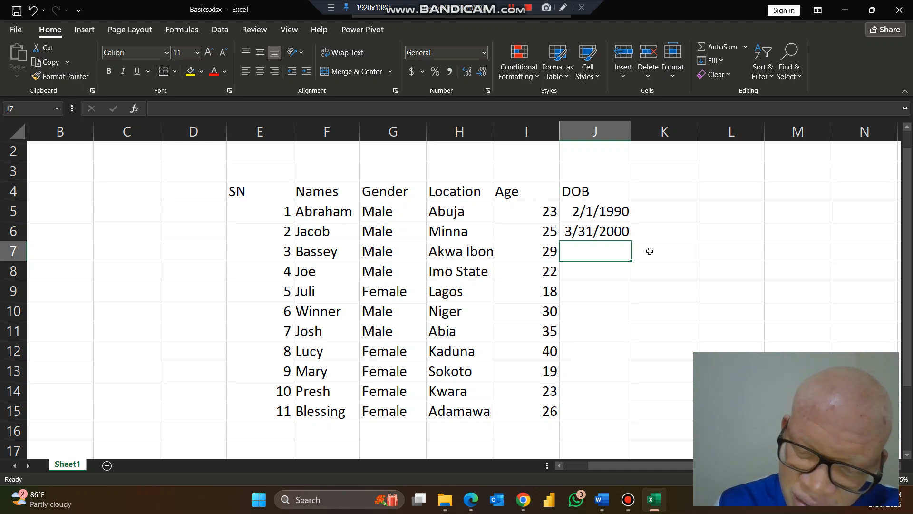
Enter the third person's date of birth in cell J7, correcting the year before confirming
{"action": "type", "text": "1/"}
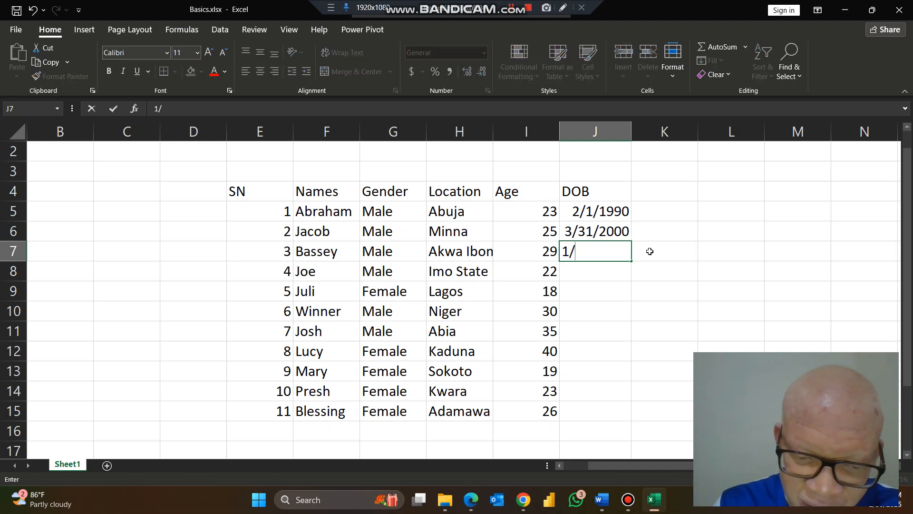
{"action": "type", "text": "15"}
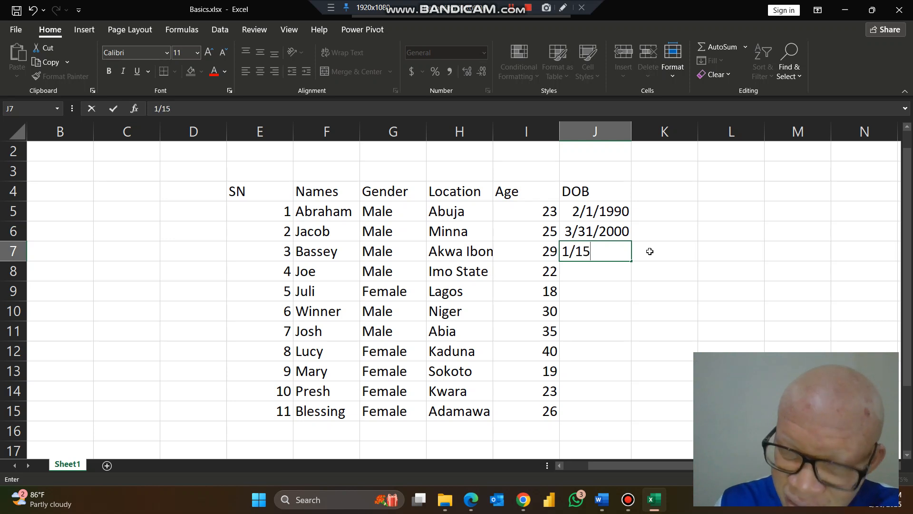
{"action": "type", "text": "/202"}
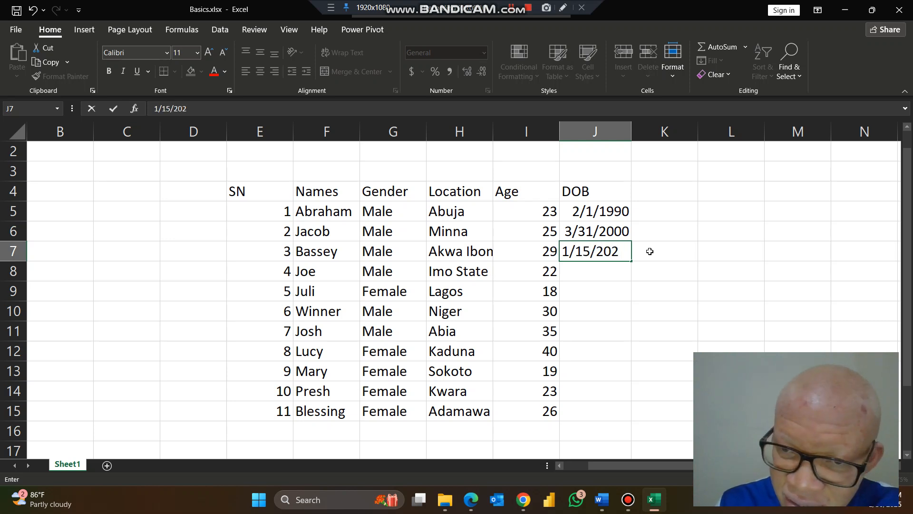
{"action": "key", "text": "BackSpace"}
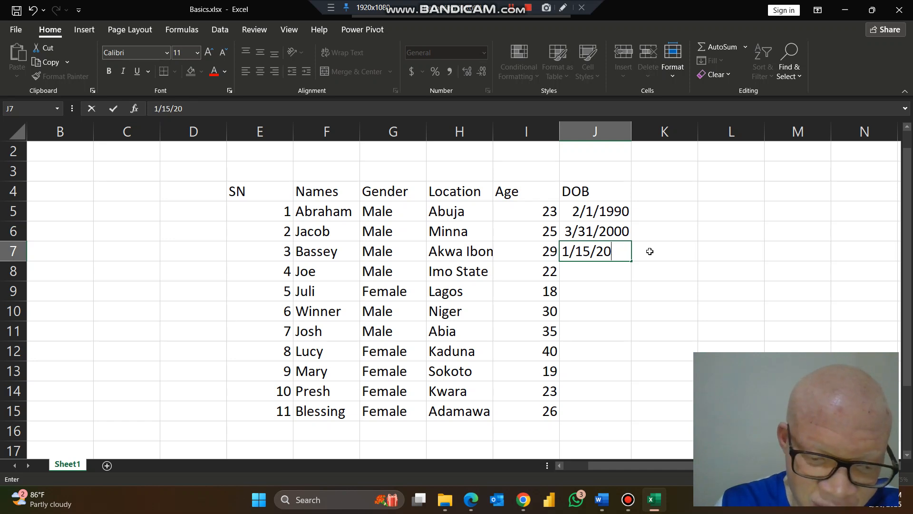
{"action": "type", "text": "03"}
{"action": "key", "text": "Return"}
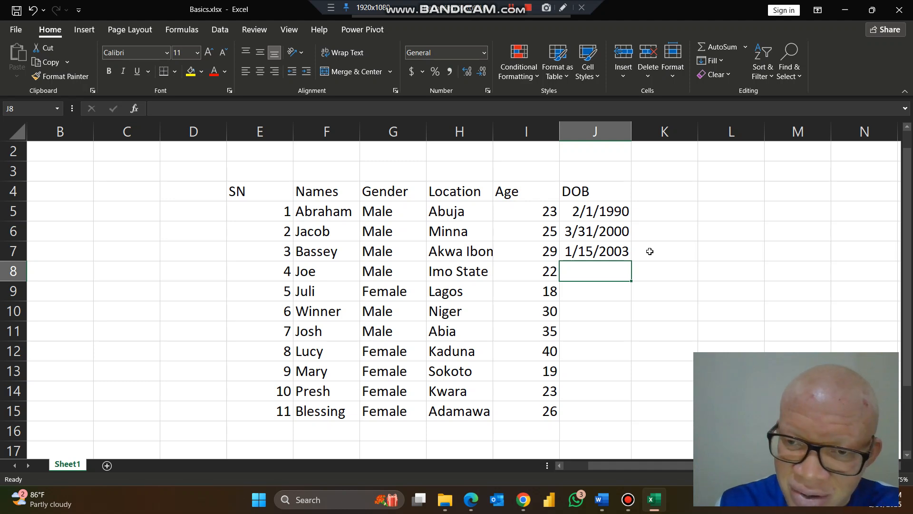
Enter the dates of birth for the fourth and fifth people in cells J8 and J9
{"action": "type", "text": "5/6"}
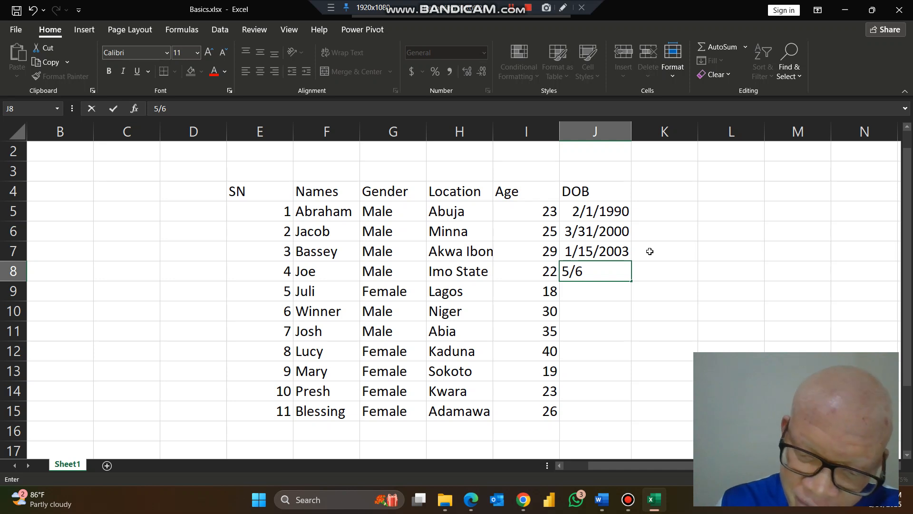
{"action": "type", "text": "/"}
{"action": "type", "text": "1995"}
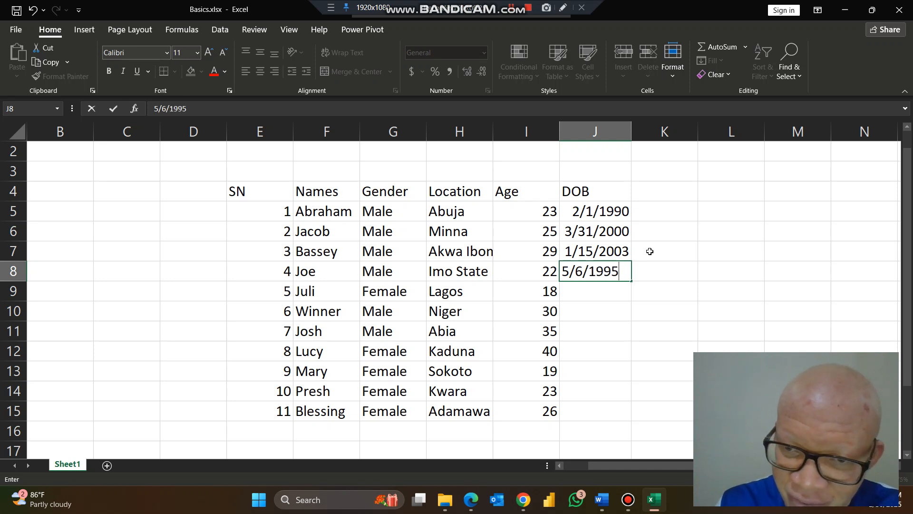
{"action": "key", "text": "Return"}
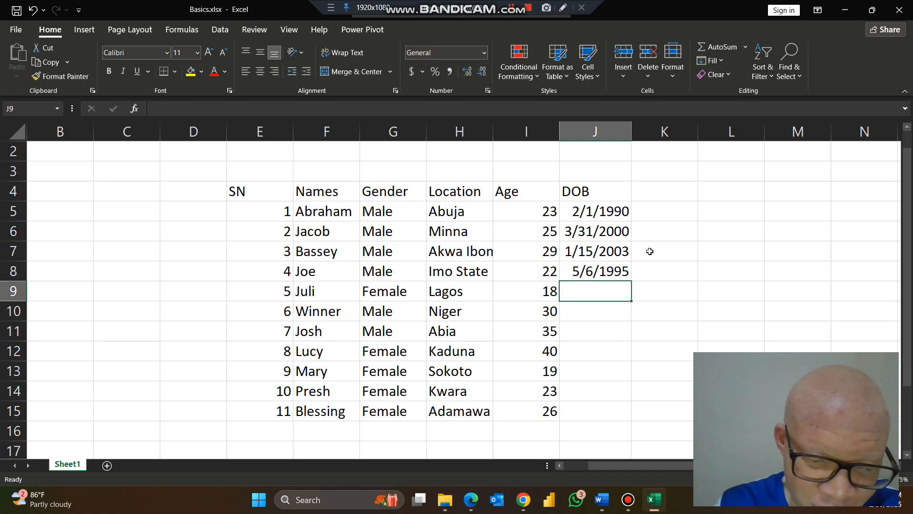
{"action": "type", "text": "7"}
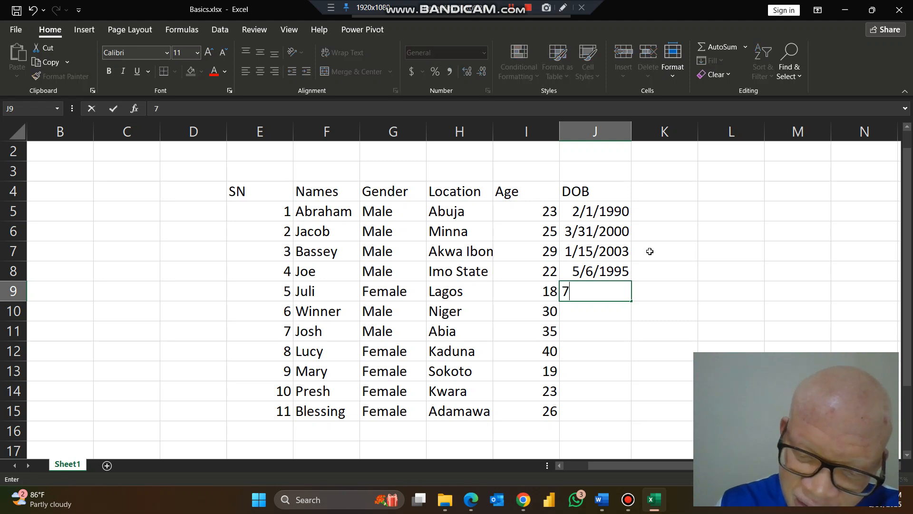
{"action": "type", "text": "/8/"}
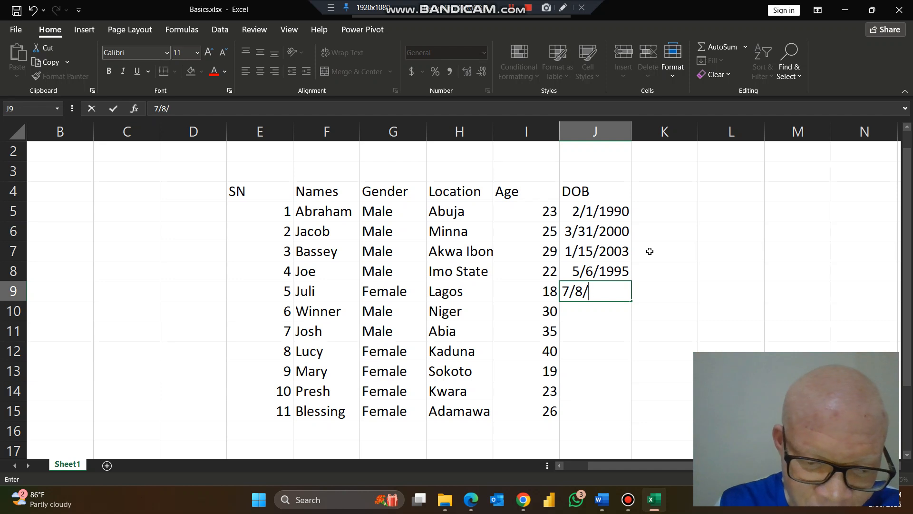
{"action": "type", "text": "1987"}
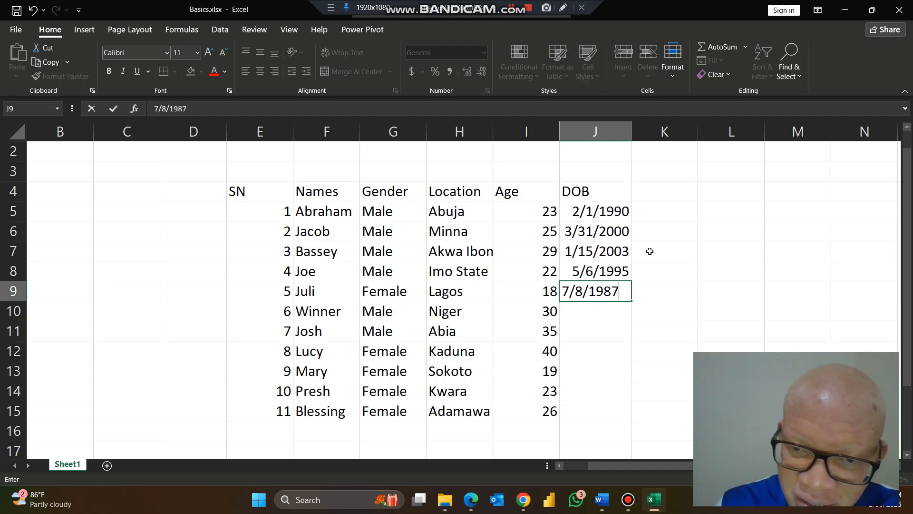
{"action": "key", "text": "Return"}
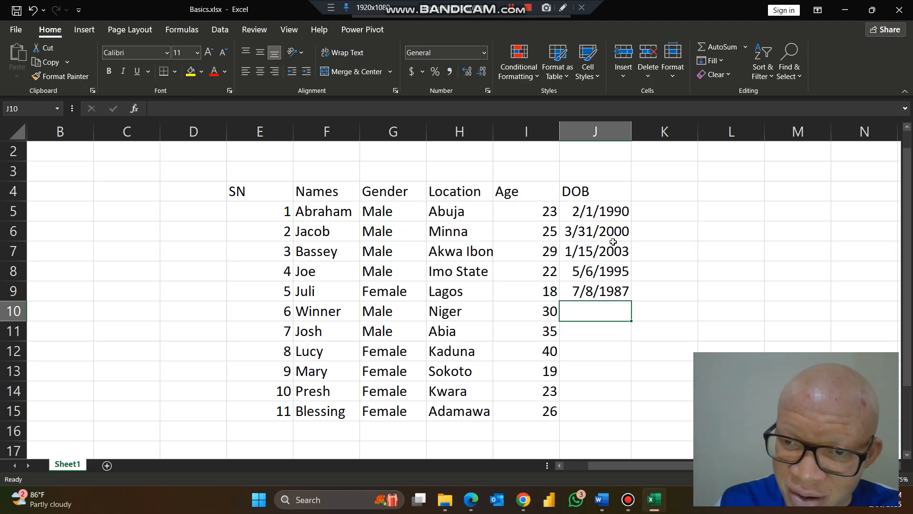
Copy the dates of birth in cells J7 to J9 into cells J13 to J15
{"action": "left_click_drag", "start_coordinate": [608, 245], "coordinate": [614, 281]}
{"action": "key", "text": "ctrl+c"}
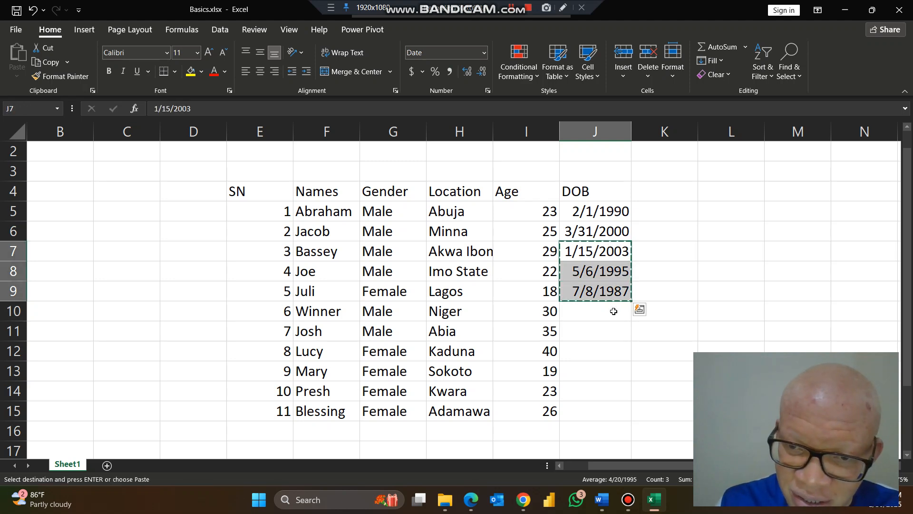
{"action": "left_click", "coordinate": [607, 371]}
{"action": "key", "text": "ctrl+v"}
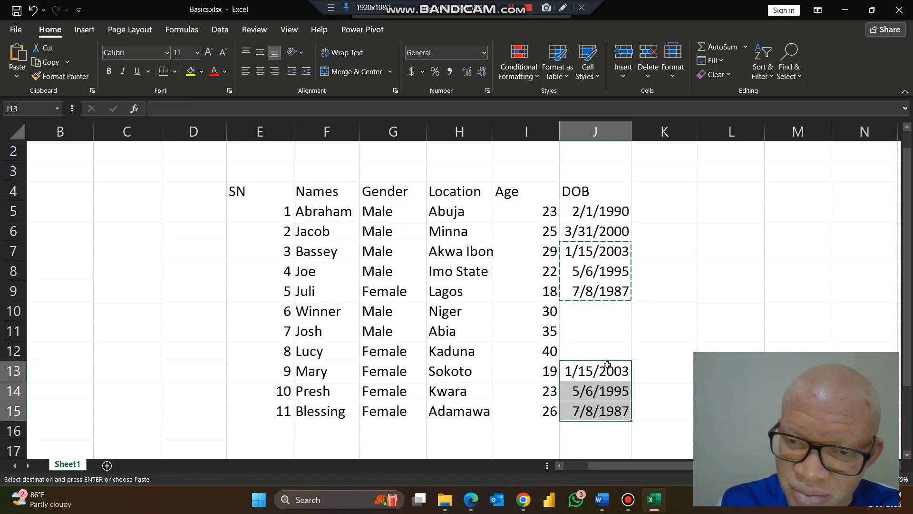
Copy the dates of birth in cells J5 to J7 into the empty cells J10 to J12
{"action": "left_click_drag", "start_coordinate": [608, 212], "coordinate": [600, 252]}
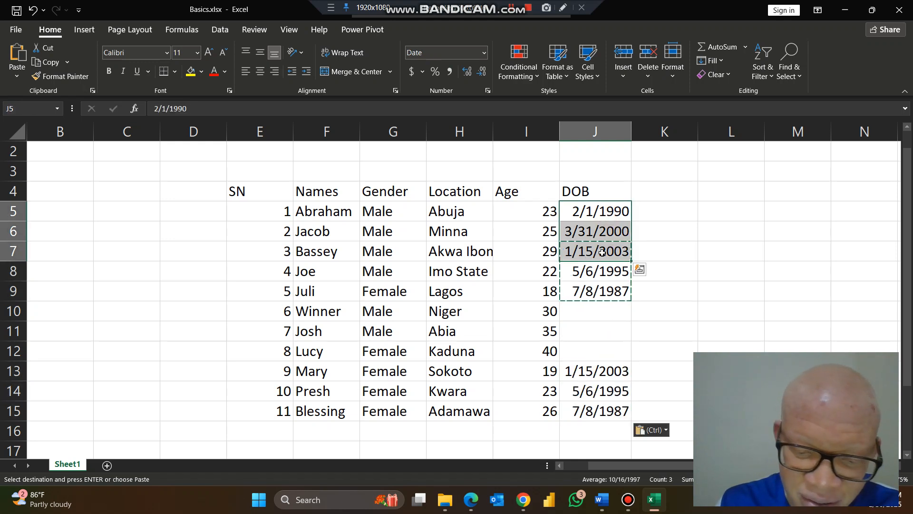
{"action": "key", "text": "ctrl+c"}
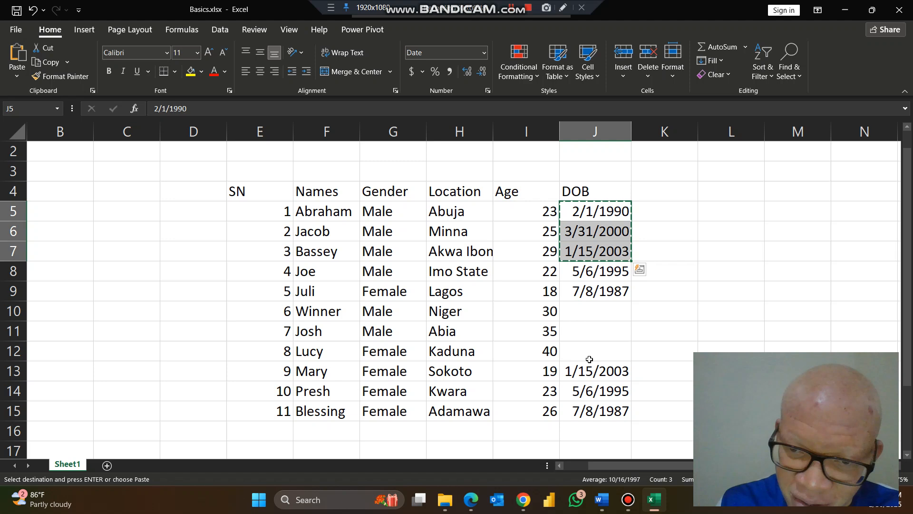
{"action": "left_click", "coordinate": [603, 310]}
{"action": "key", "text": "ctrl+v"}
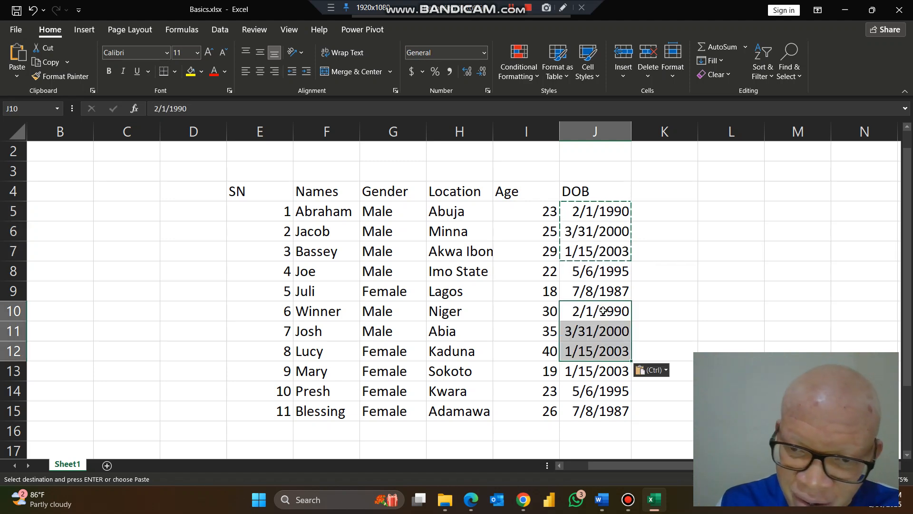
Copy the dates of birth in cells J9 to J11 over the entries in cells J13 to J15
{"action": "left_click_drag", "start_coordinate": [595, 287], "coordinate": [603, 333]}
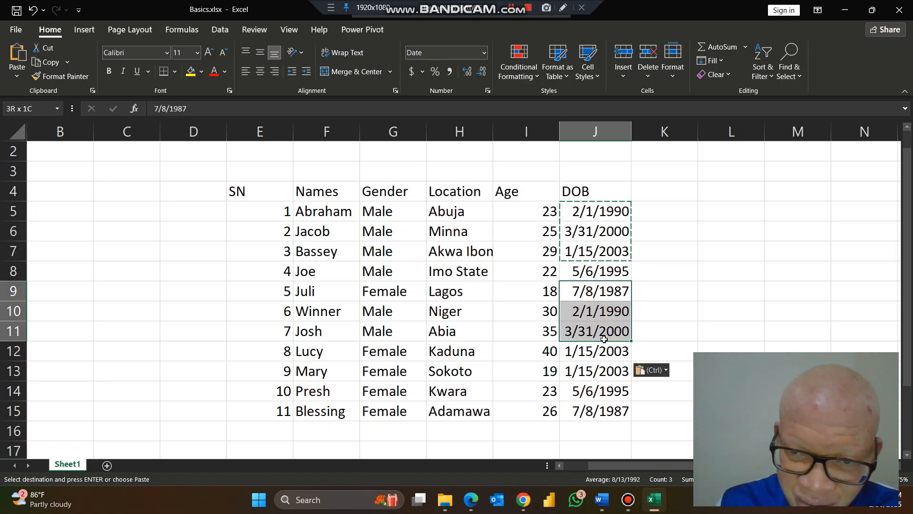
{"action": "key", "text": "ctrl+c"}
{"action": "left_click", "coordinate": [597, 366]}
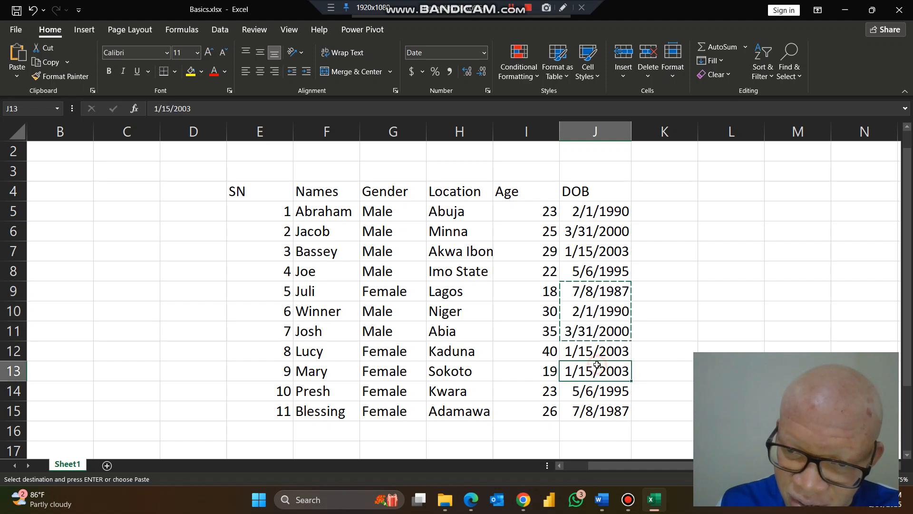
{"action": "key", "text": "ctrl+v"}
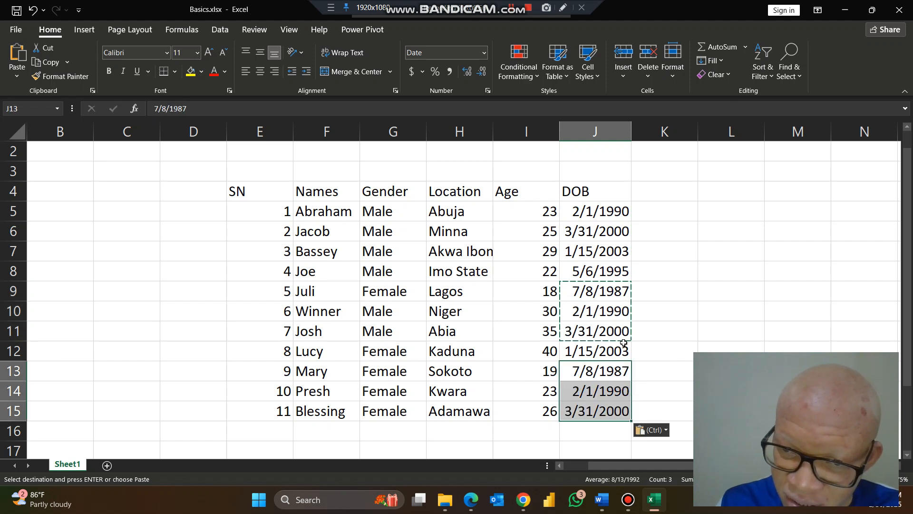
Switch to the Word document to review the Basic Data Entry topics and return to the Excel table
{"action": "left_click", "coordinate": [676, 291]}
{"action": "left_click", "coordinate": [754, 285]}
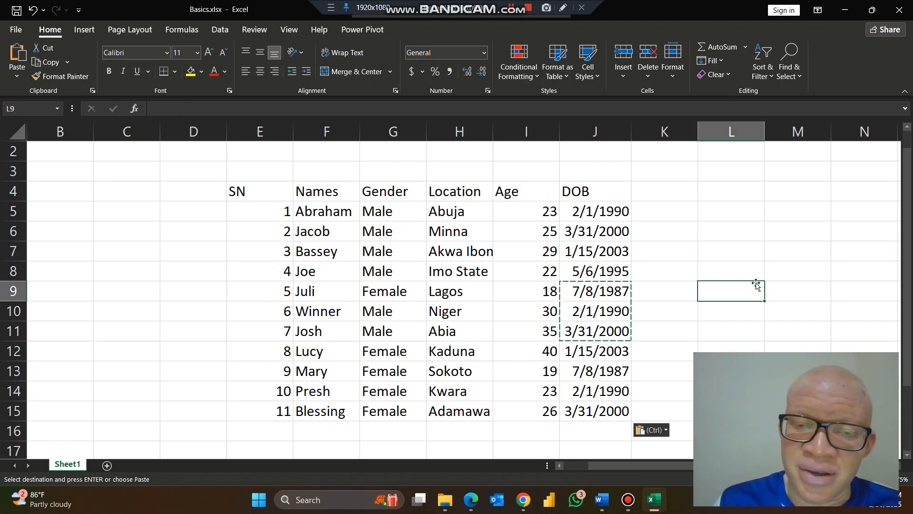
{"action": "key", "text": "alt+Tab"}
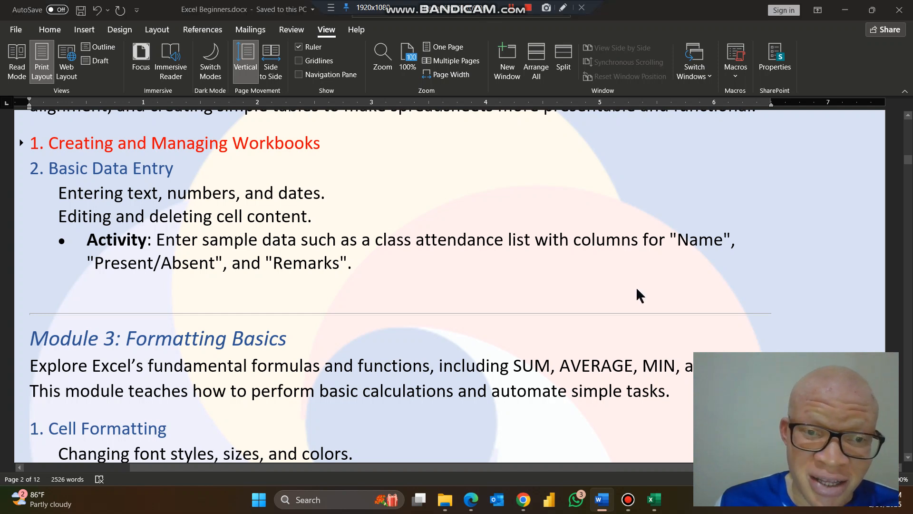
{"action": "key", "text": "alt+Tab"}
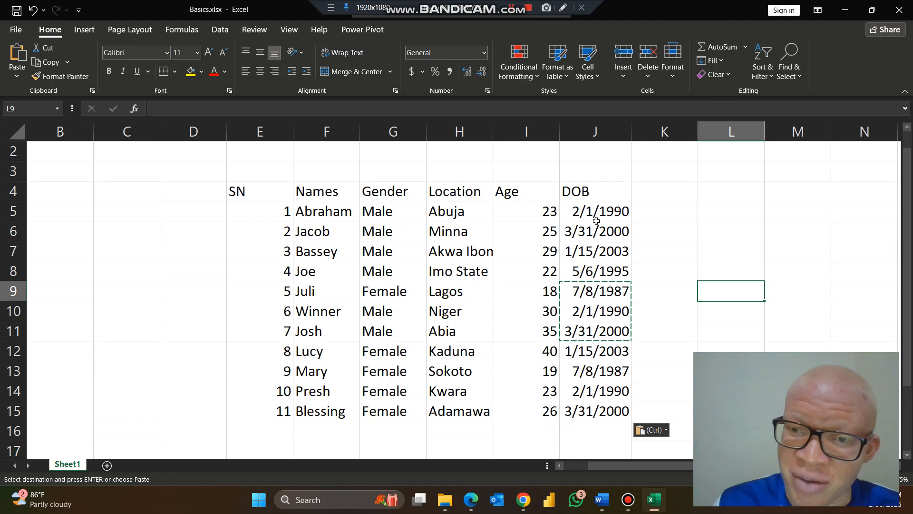
Format the dates of birth in cells J5 to J15 with the 14-Mar-12 date type
{"action": "left_click_drag", "start_coordinate": [601, 212], "coordinate": [609, 412]}
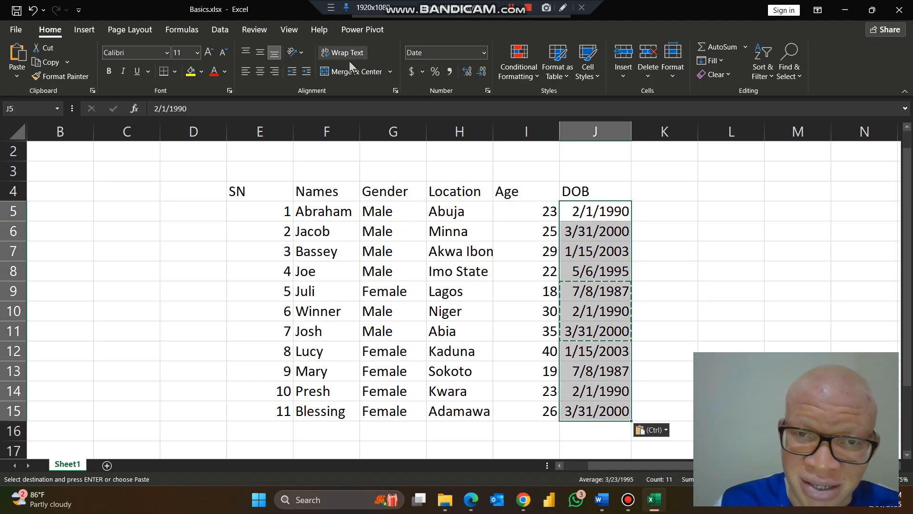
{"action": "left_click", "coordinate": [484, 53]}
{"action": "key", "text": "Escape"}
{"action": "key", "text": "Escape"}
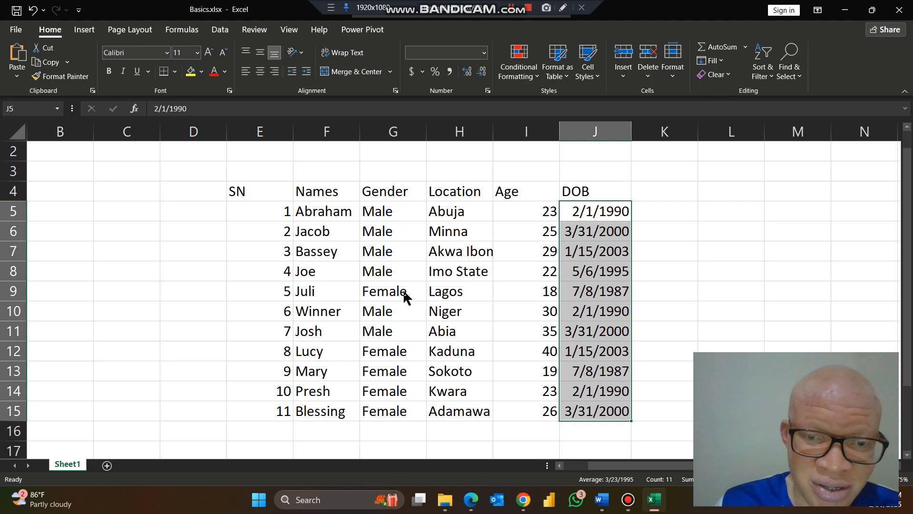
{"action": "key", "text": "ctrl+1"}
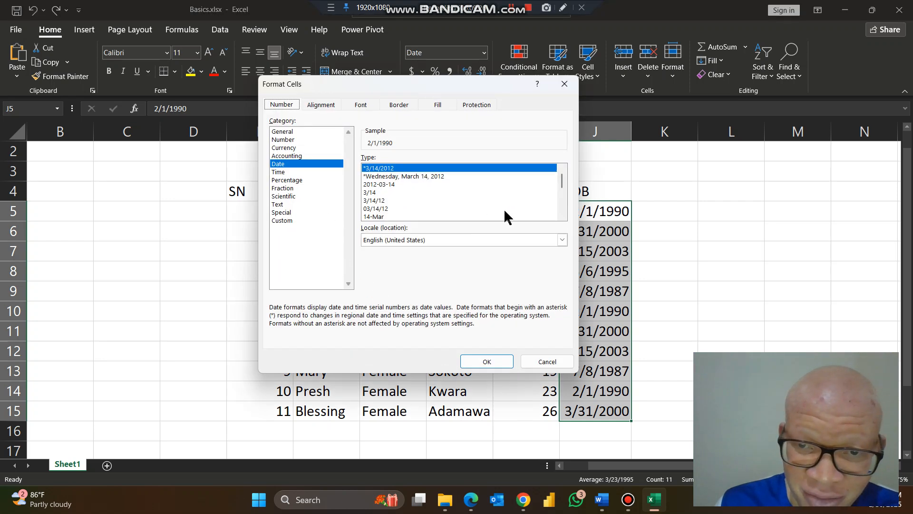
{"action": "left_click", "coordinate": [559, 214]}
{"action": "left_click", "coordinate": [560, 214]}
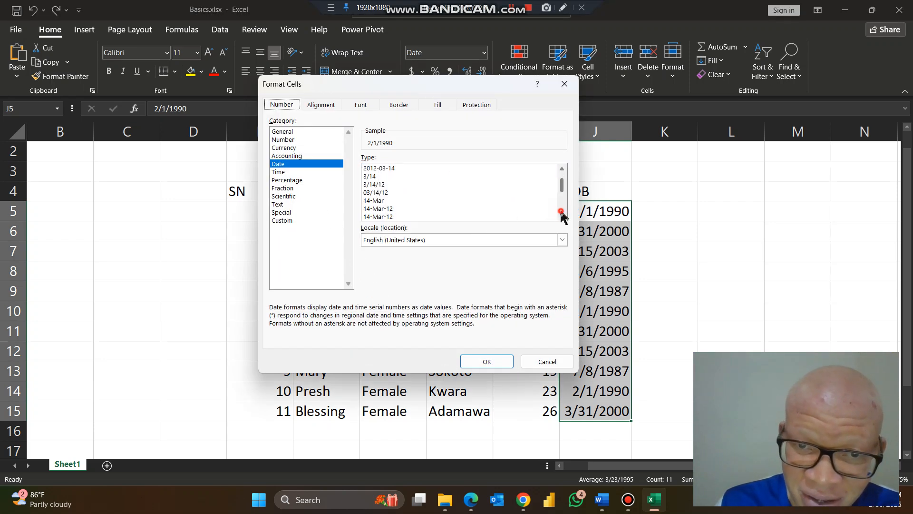
{"action": "left_click", "coordinate": [375, 209]}
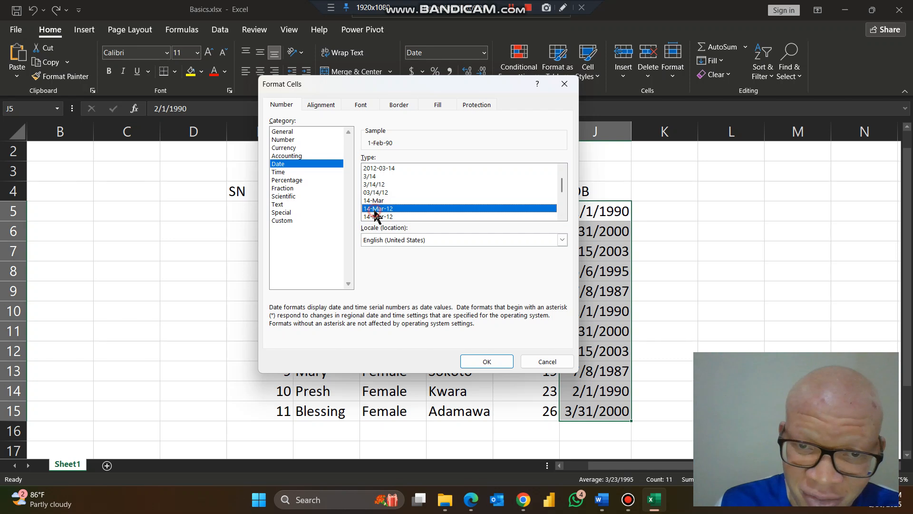
{"action": "left_click", "coordinate": [487, 362]}
{"action": "left_click", "coordinate": [707, 329]}
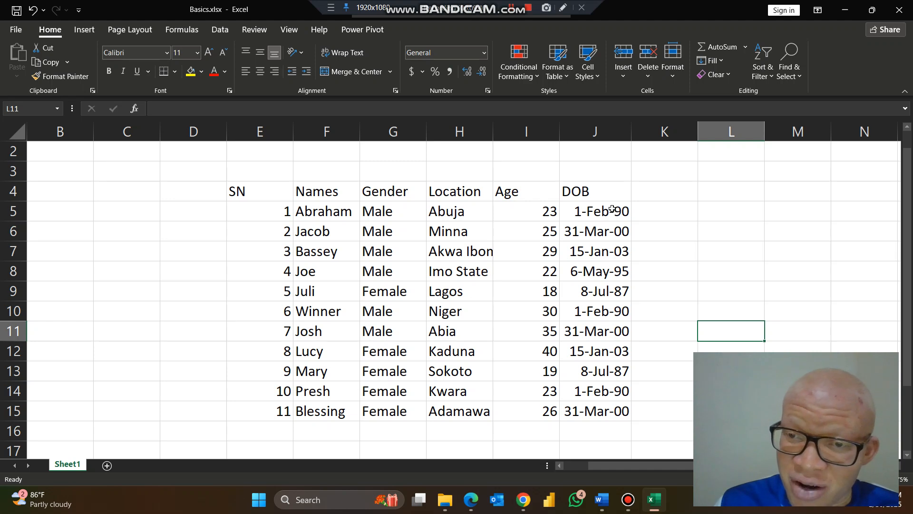
Select the dates of birth in cells J5 to J15
{"action": "left_click_drag", "start_coordinate": [613, 208], "coordinate": [611, 408]}
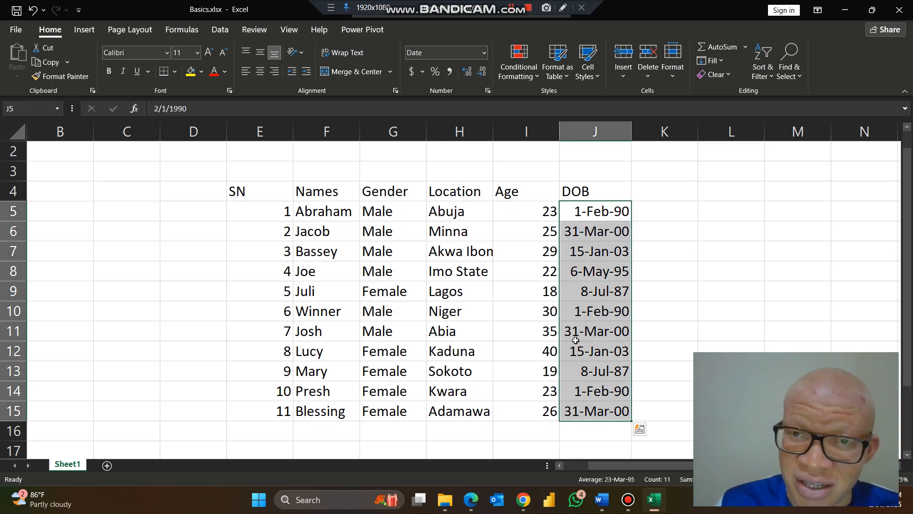